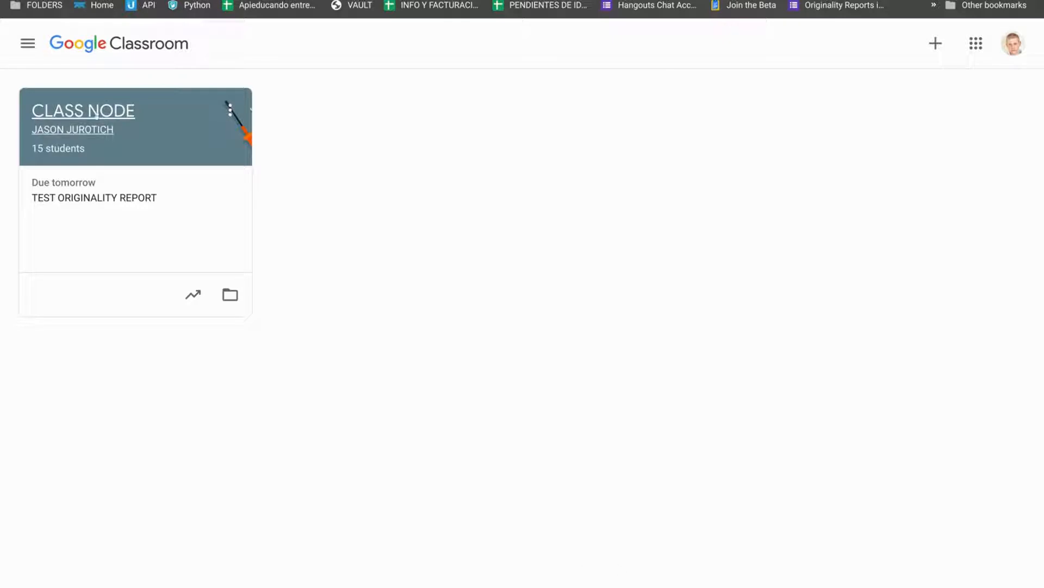
# Open the CLASS NODE class and review its gradebook.
pyautogui.click(94, 115)
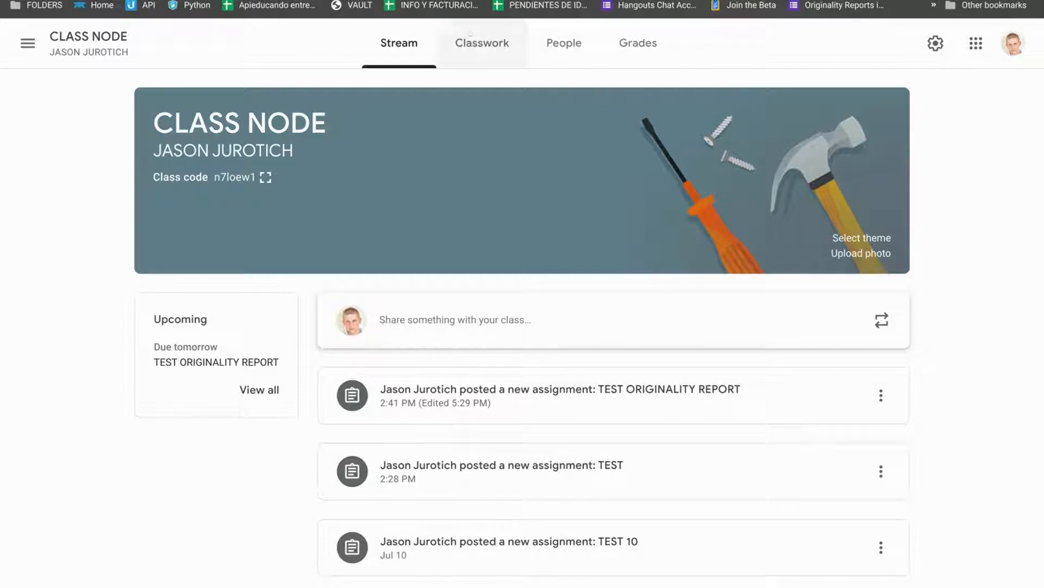
pyautogui.click(661, 66)
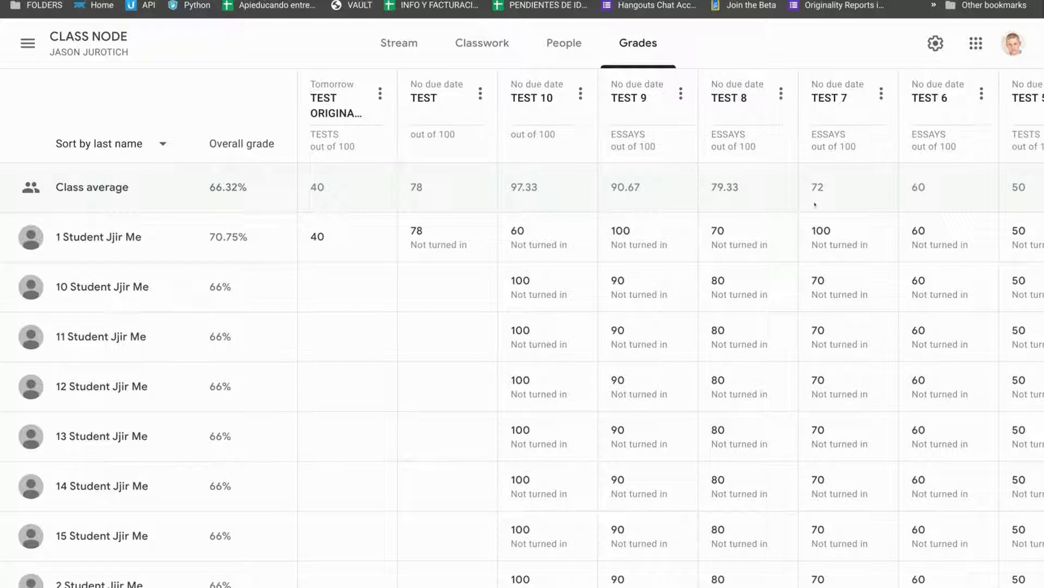
pyautogui.hscroll(5, 815, 204)
pyautogui.hscroll(-5, 815, 204)
# Open TEST 6's student work from the class's Classwork list and return to the class stream.
pyautogui.click(480, 56)
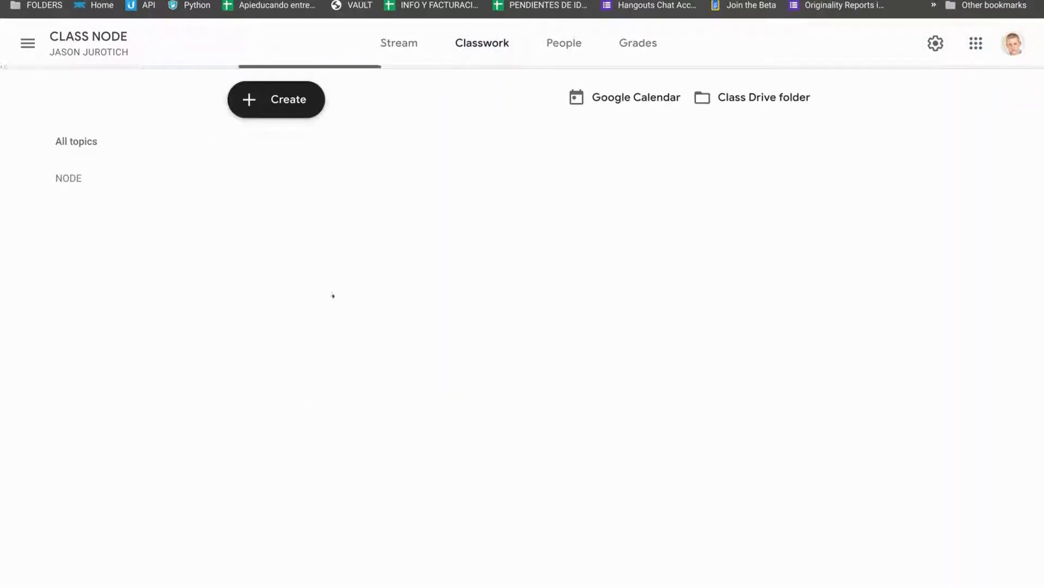
pyautogui.click(305, 291)
pyautogui.click(310, 436)
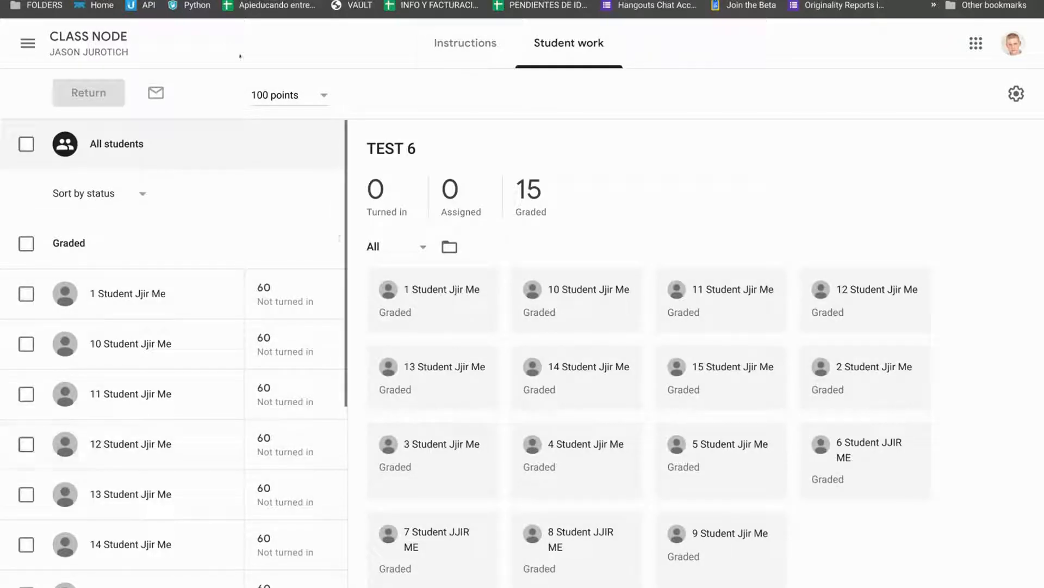
pyautogui.click(62, 42)
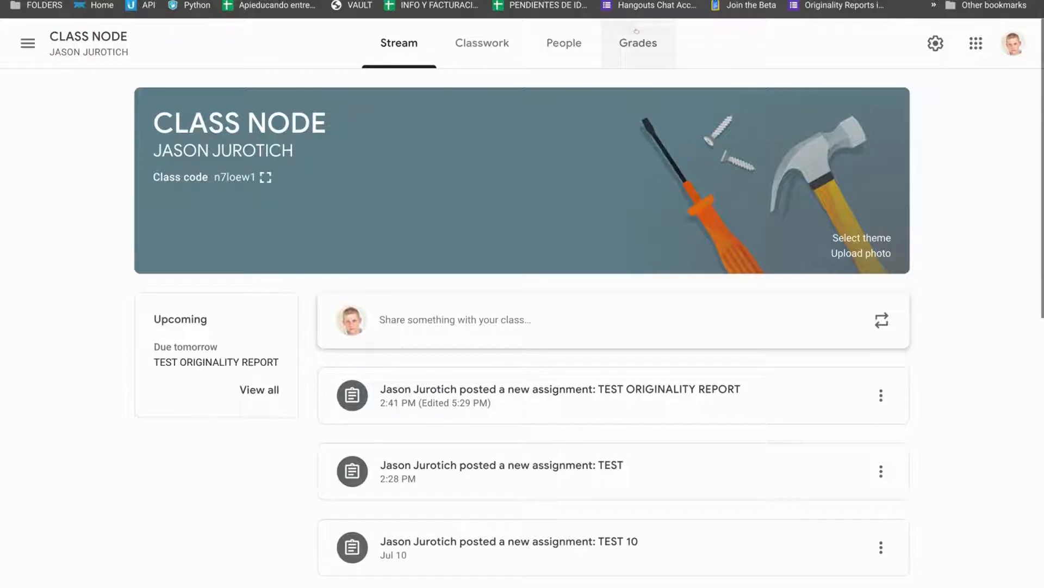
# Go to the gradebook and inspect the grade cell options for individual students' assignments.
pyautogui.click(636, 43)
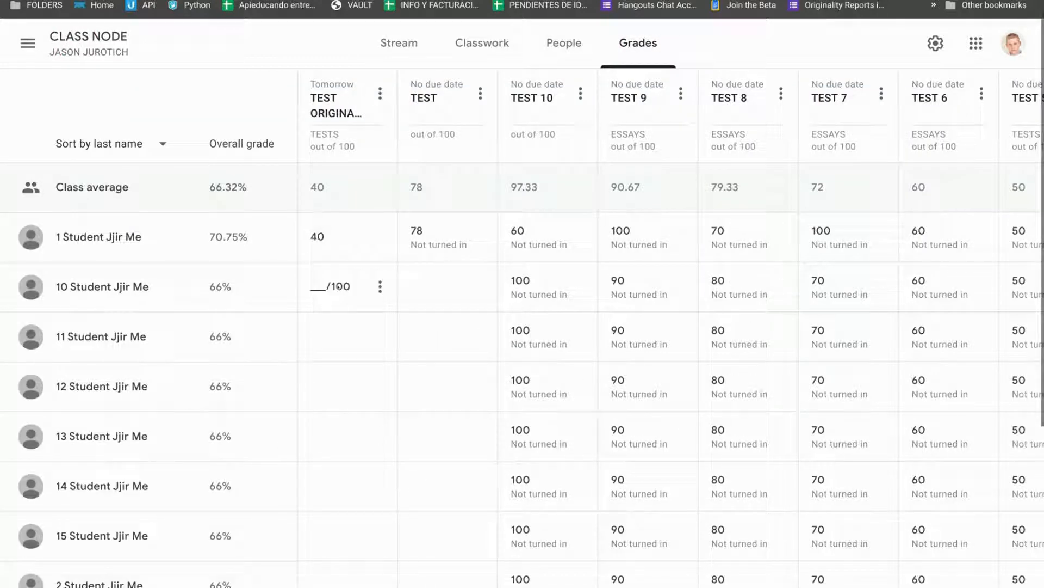
pyautogui.click(318, 289)
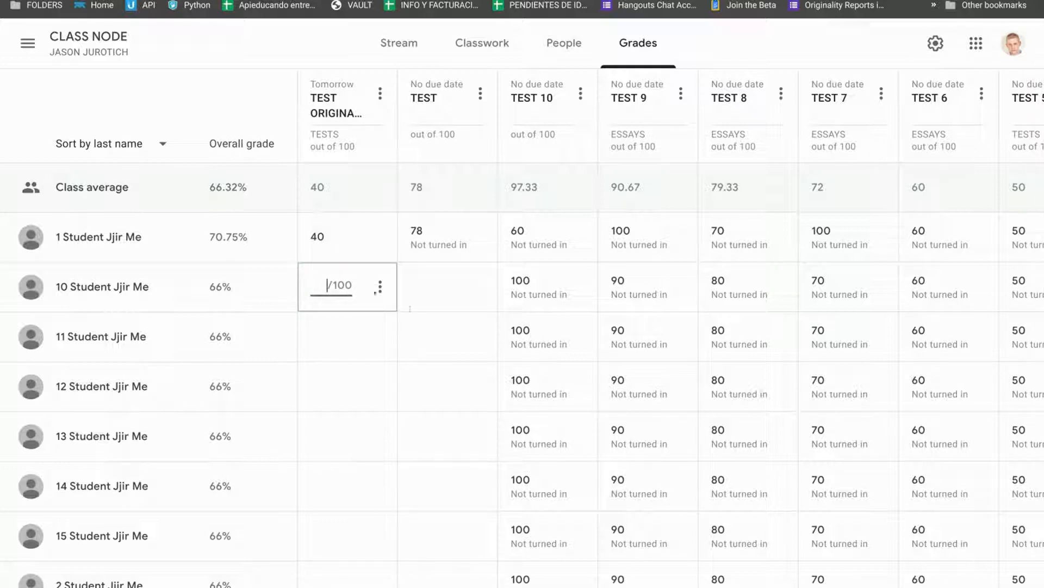
pyautogui.click(417, 284)
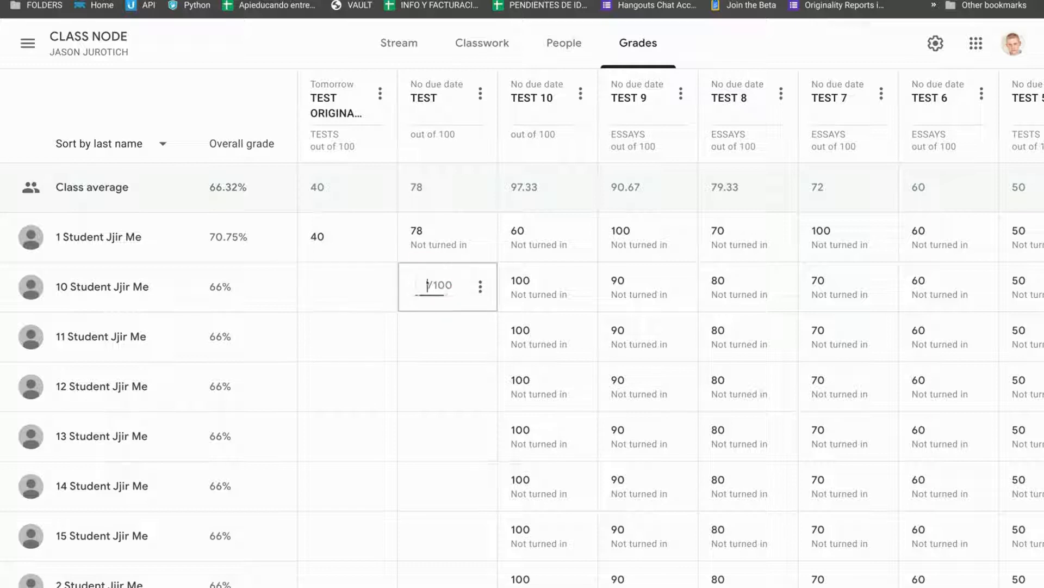
pyautogui.click(480, 286)
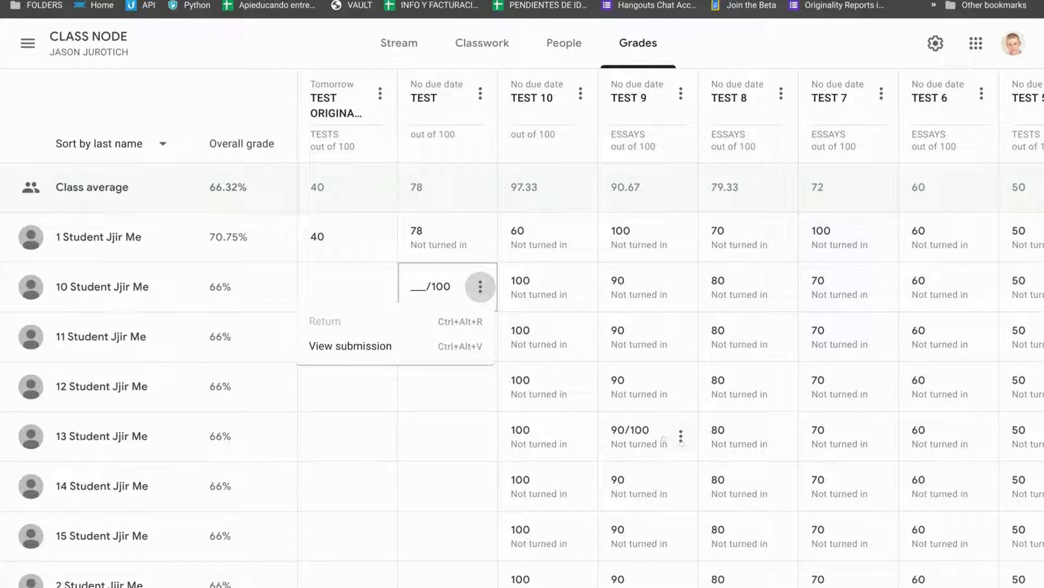
pyautogui.click(681, 436)
pyautogui.click(681, 435)
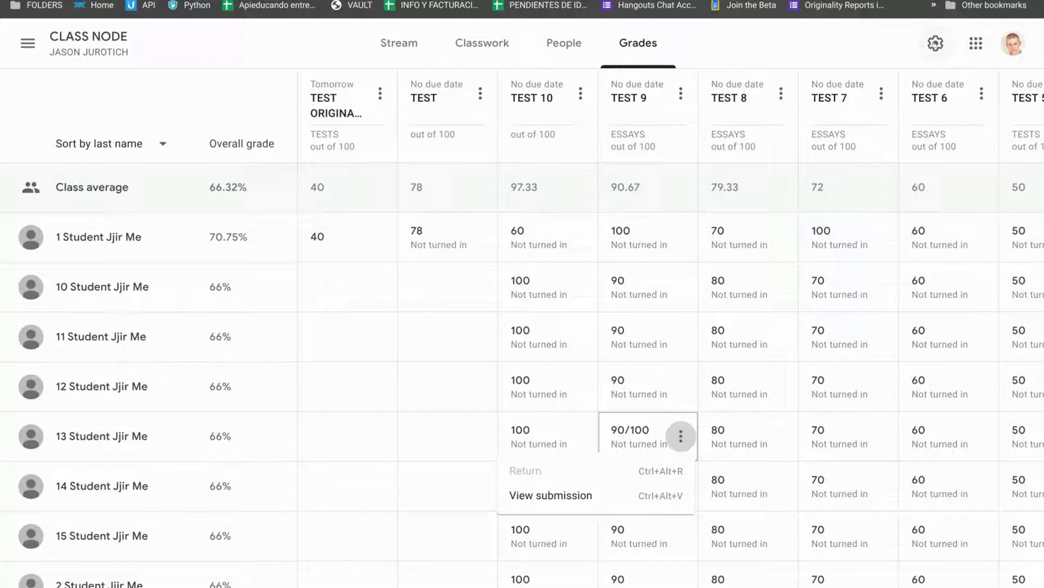
# Open the class settings and examine the grading calculation and grade categories.
pyautogui.click(935, 43)
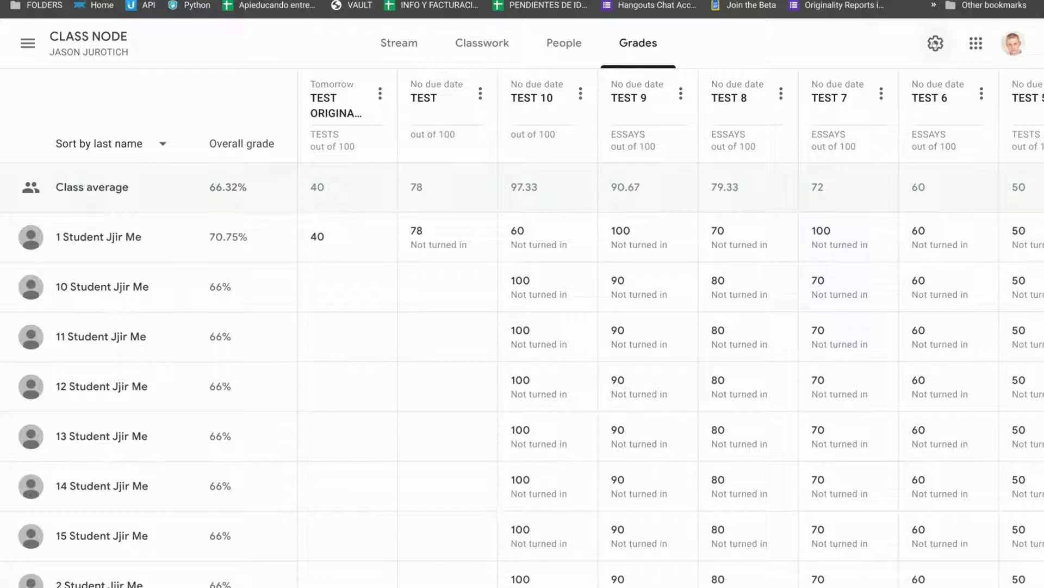
pyautogui.click(932, 43)
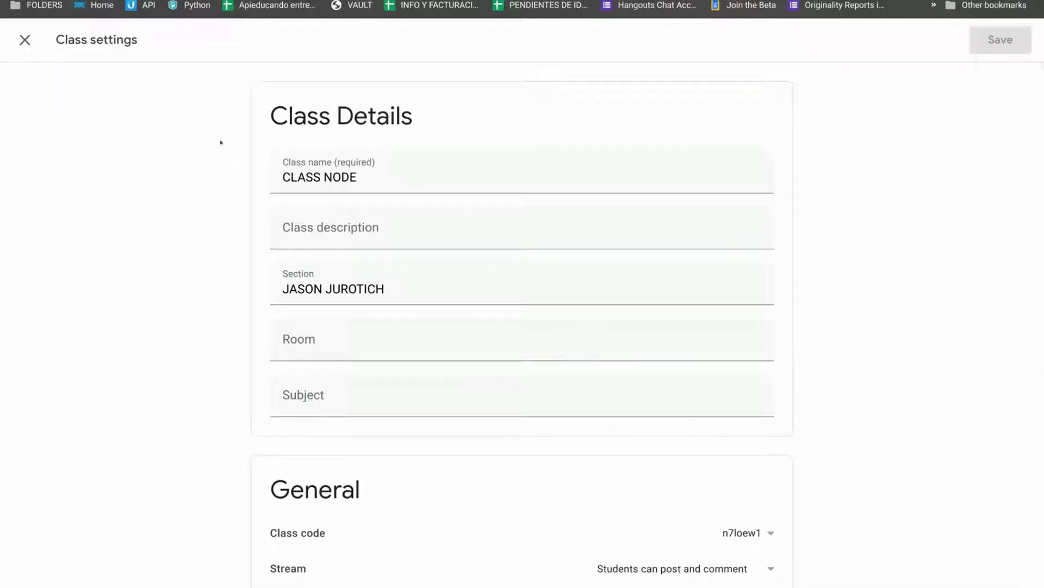
pyautogui.scroll(-10, 196, 359)
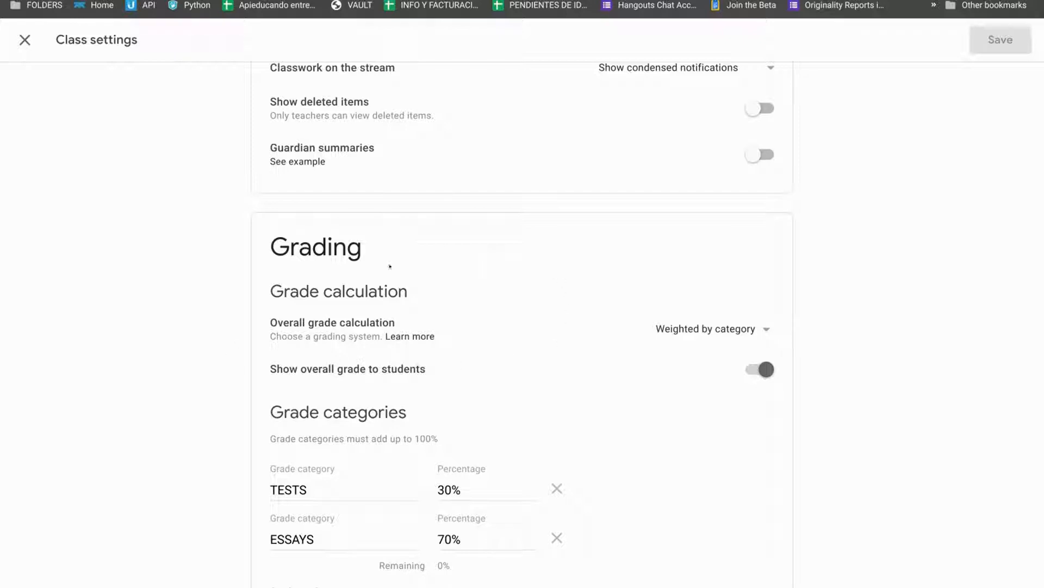
pyautogui.click(729, 329)
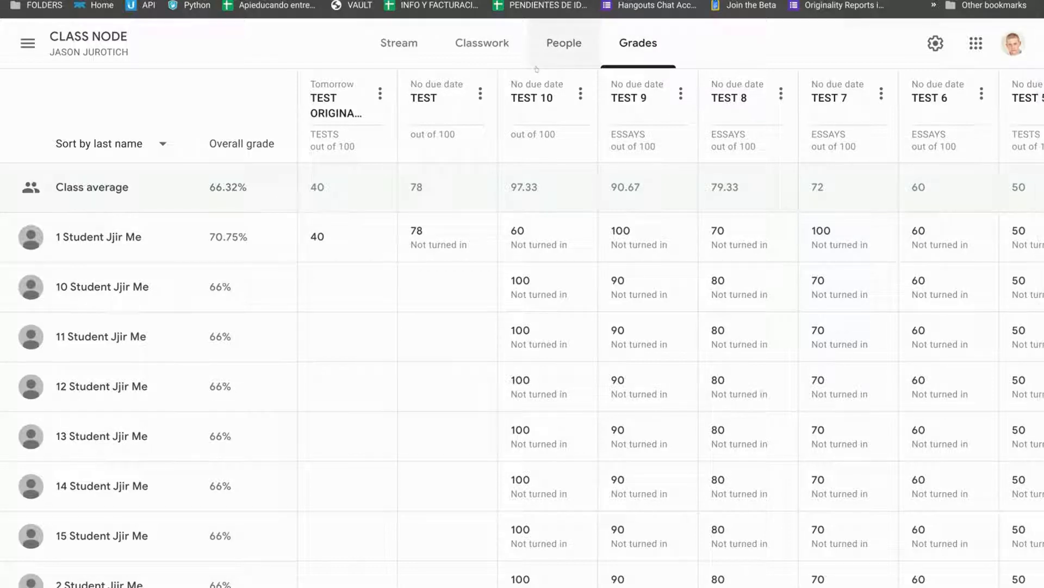
# Reopen the class settings and rename the ESSAYS grade category to ASSIGNMENTS.
pyautogui.click(938, 41)
pyautogui.scroll(-10, 846, 437)
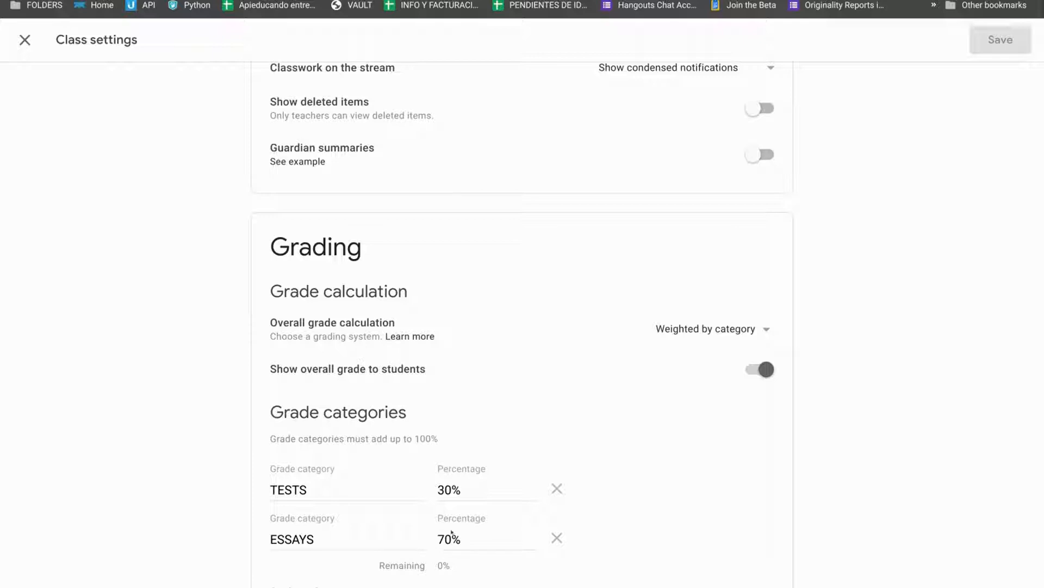
pyautogui.doubleClick(292, 538)
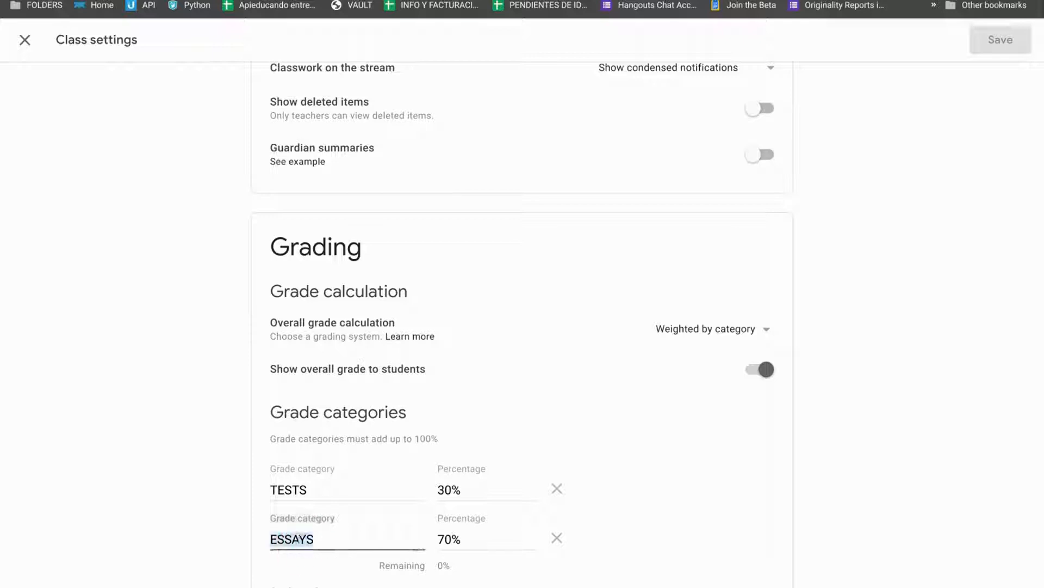
pyautogui.write('es')
pyautogui.press('BackSpace')
pyautogui.press('BackSpace')
pyautogui.write('ASSIGNMENTS')
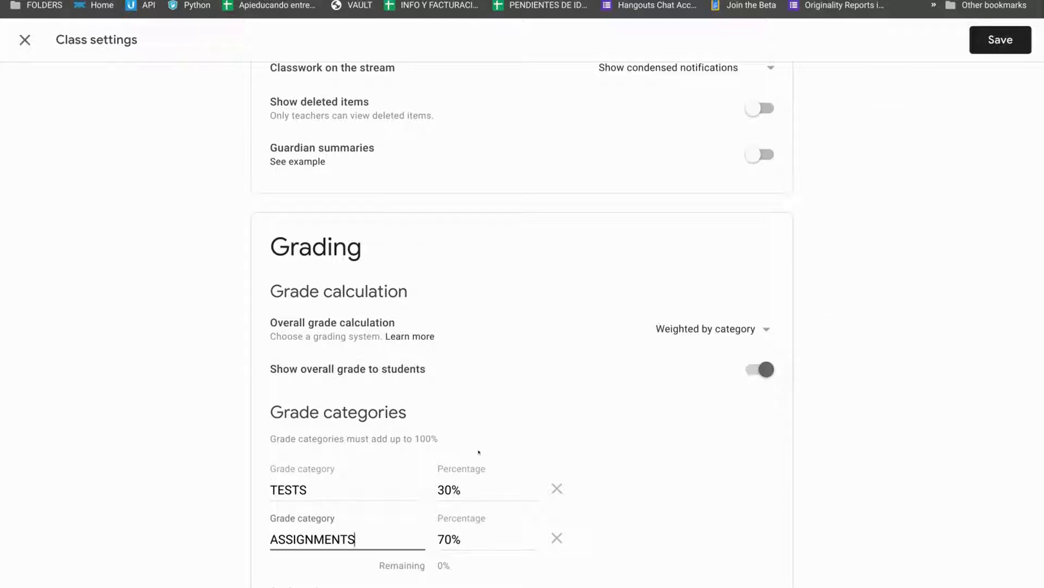
# Keep Weighted by category as the overall grade calculation and save the class settings.
pyautogui.click(691, 332)
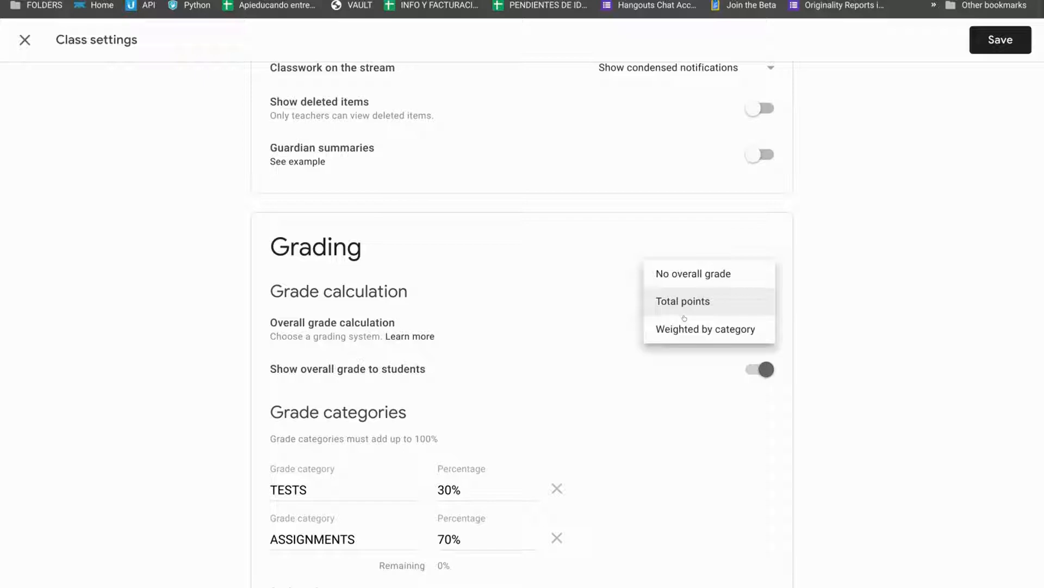
pyautogui.click(683, 329)
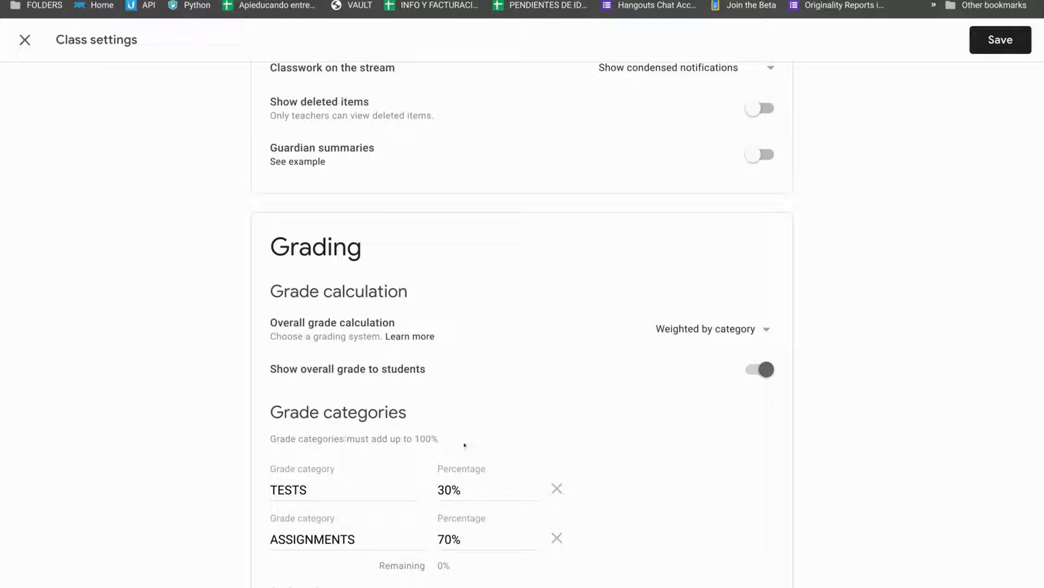
pyautogui.doubleClick(418, 438)
pyautogui.click(1001, 40)
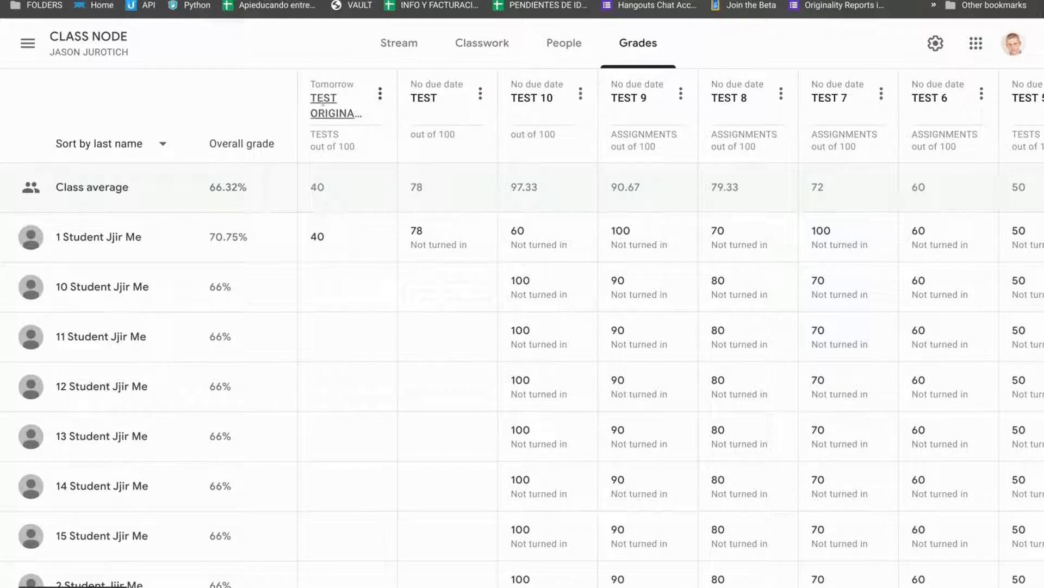
# Examine the category labels shown under each assignment column across the gradebook.
pyautogui.doubleClick(323, 131)
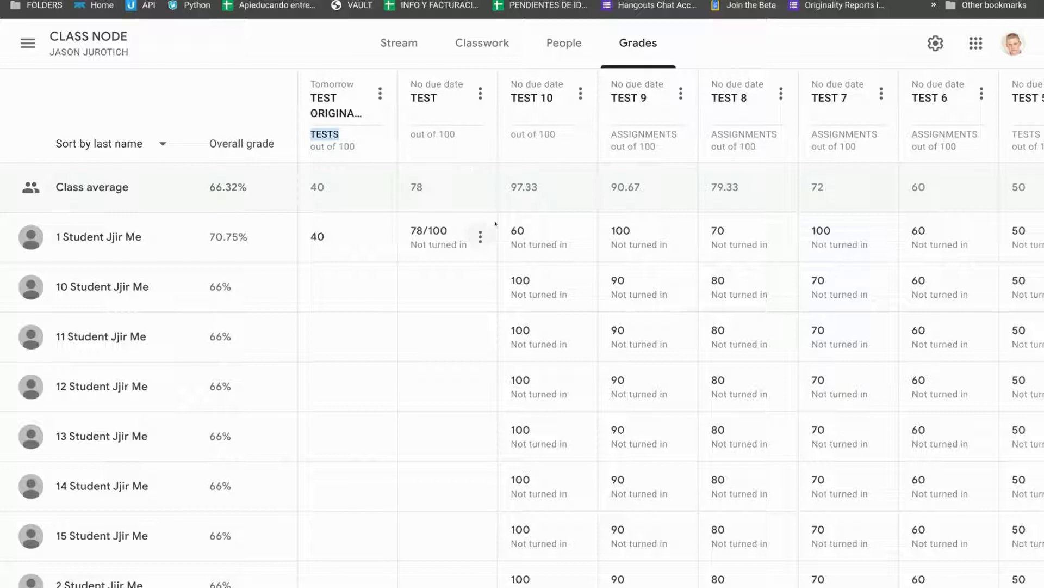
pyautogui.hotkey('ctrl', '+')
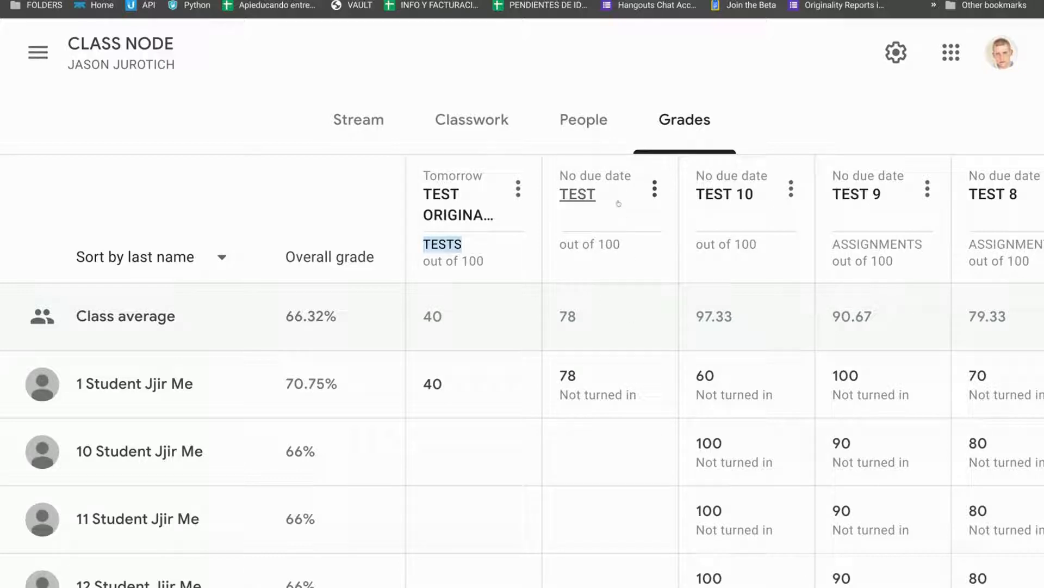
pyautogui.click(655, 189)
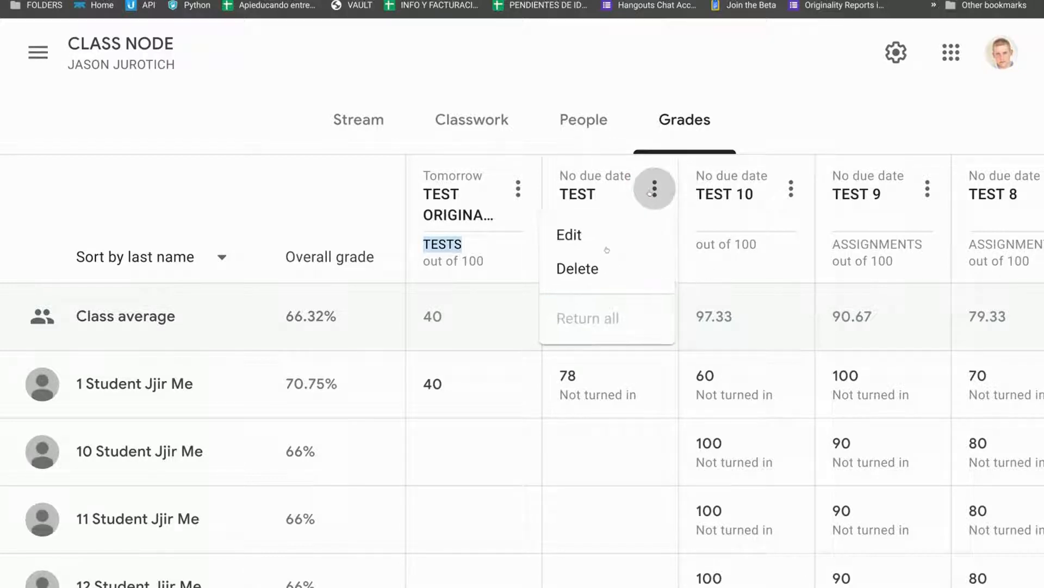
pyautogui.click(605, 167)
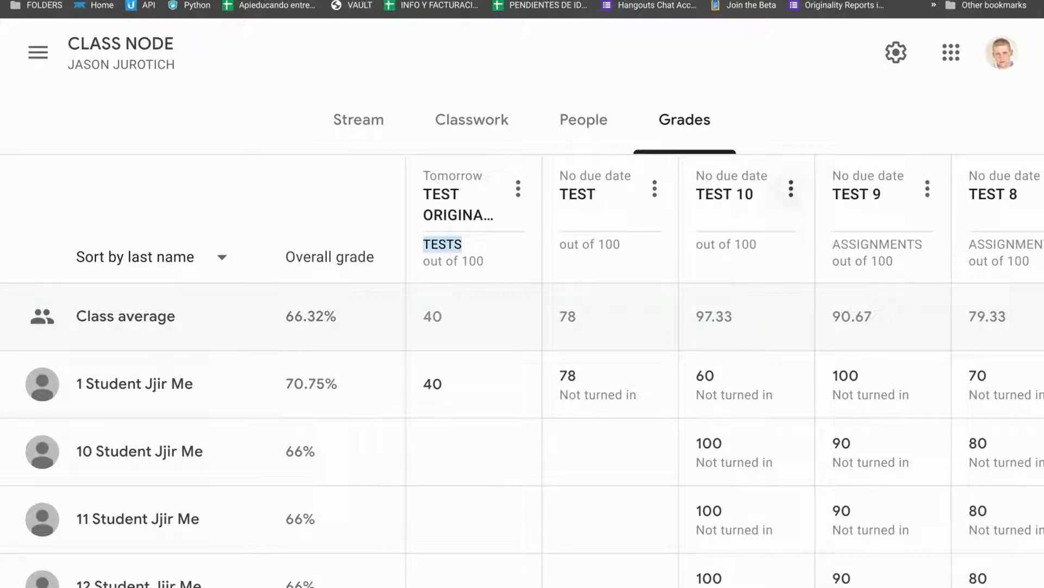
pyautogui.doubleClick(884, 243)
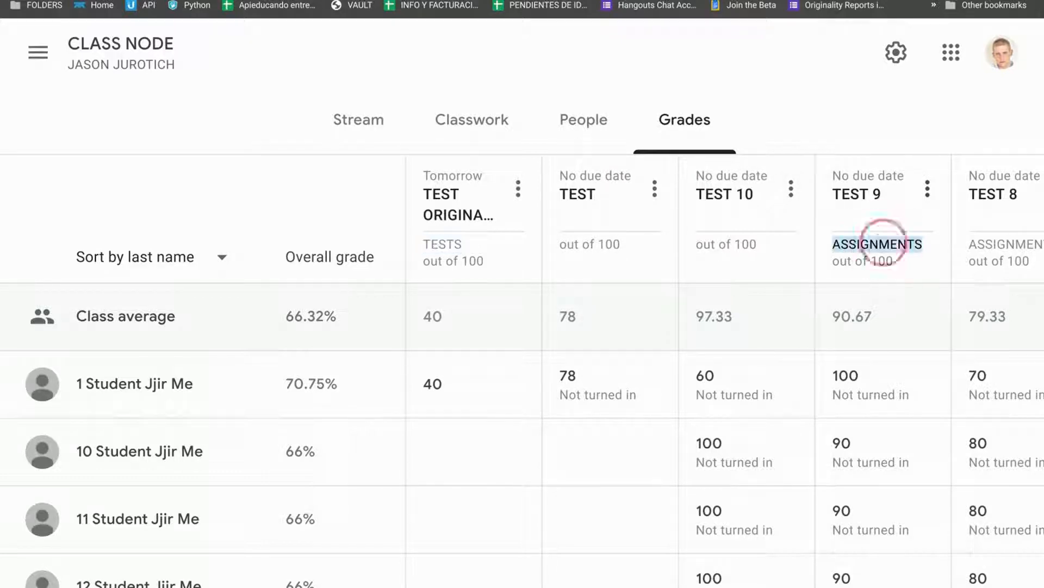
pyautogui.hscroll(5, 856, 243)
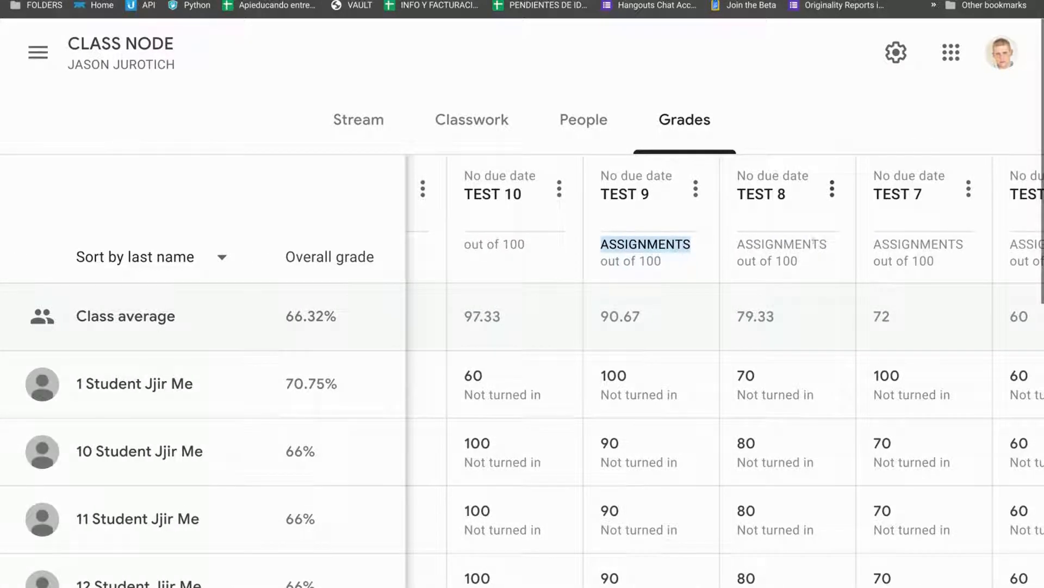
pyautogui.hscroll(6, 856, 243)
pyautogui.doubleClick(789, 243)
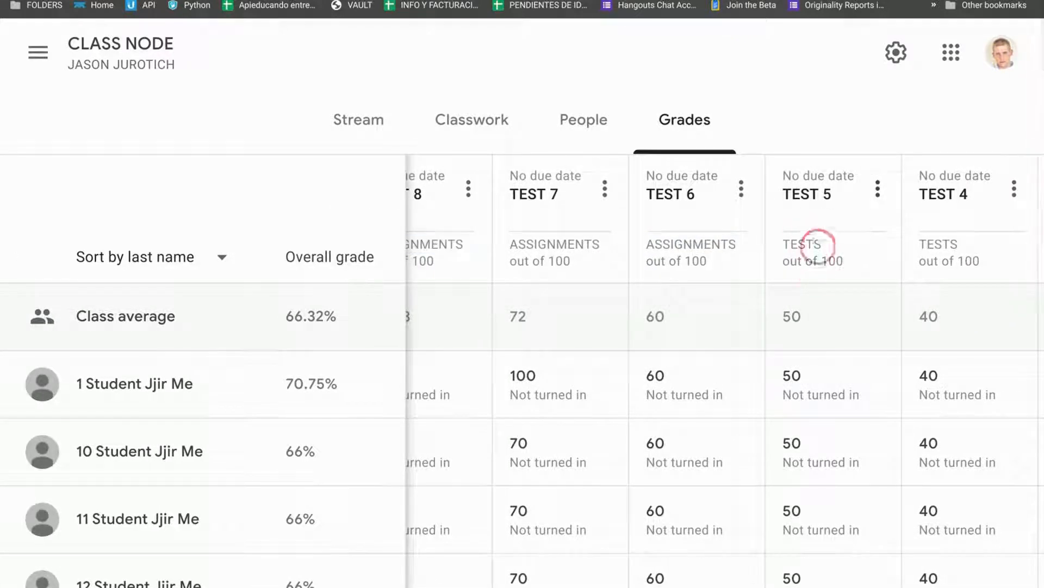
pyautogui.hscroll(3, 789, 243)
pyautogui.hscroll(3, 787, 243)
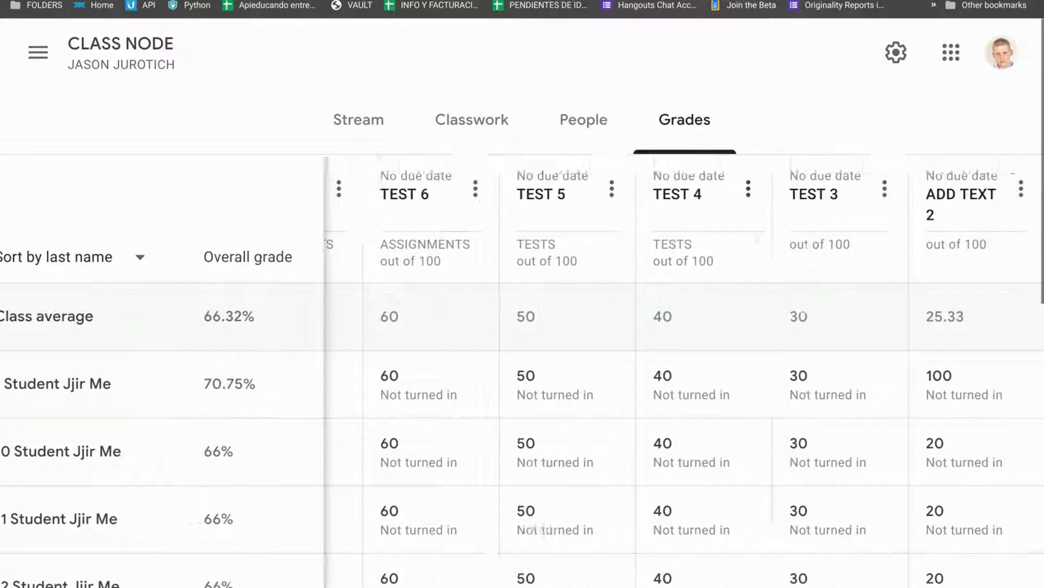
pyautogui.hscroll(-15, 769, 254)
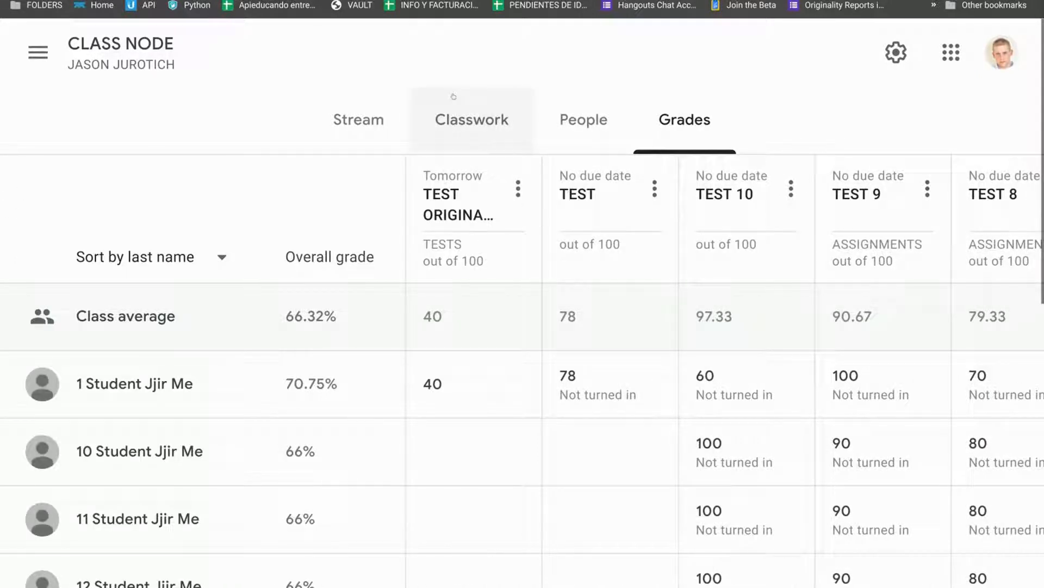
# Review the categories assigned to each item in the Classwork list.
pyautogui.click(462, 128)
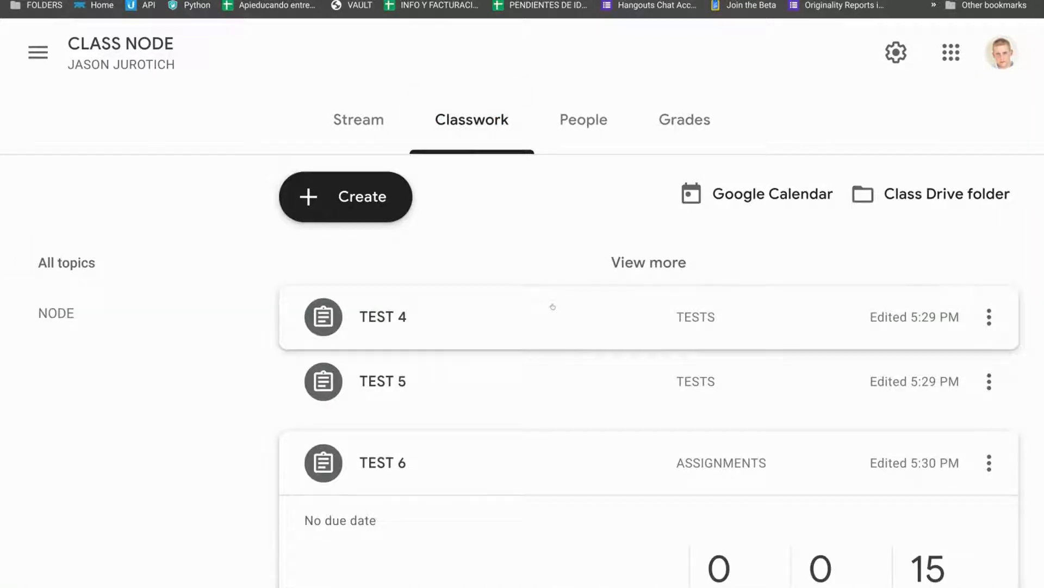
pyautogui.scroll(-2, 660, 361)
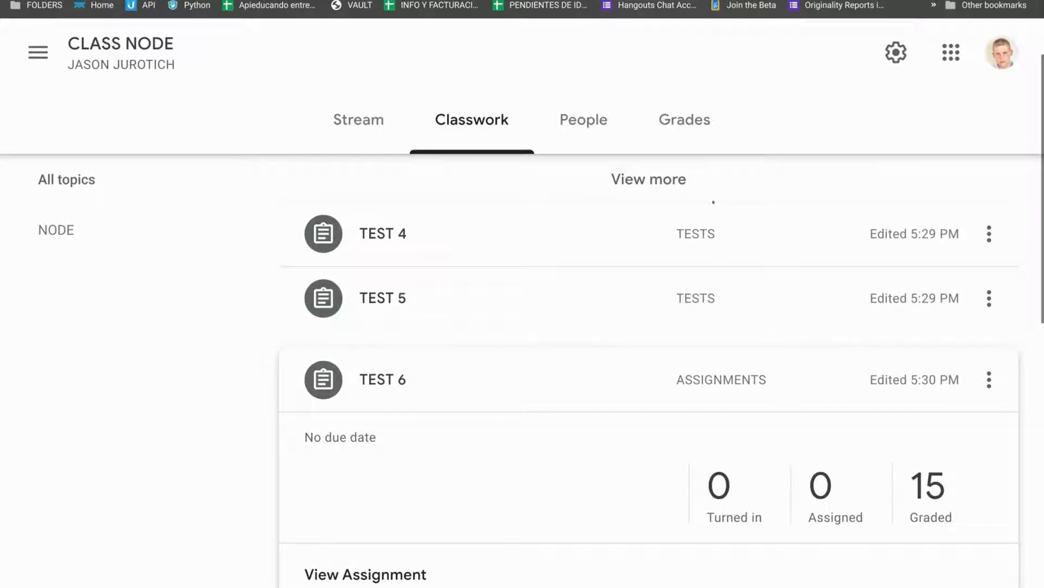
pyautogui.scroll(-8, 697, 228)
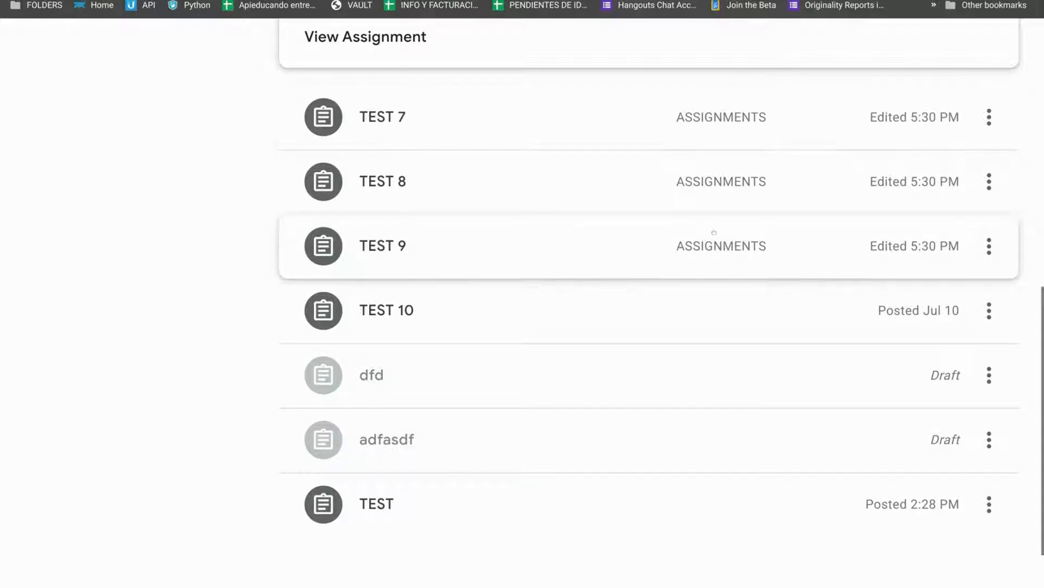
pyautogui.scroll(5, 714, 218)
pyautogui.scroll(-6, 714, 234)
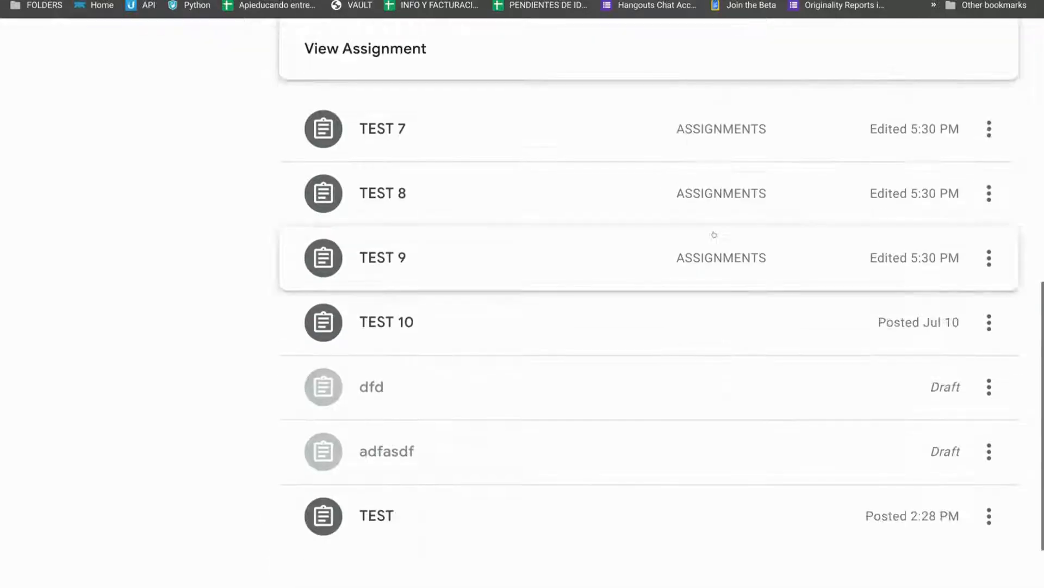
# Edit the TEST 10 assignment to set its grade category to ASSIGNMENTS and save it.
pyautogui.click(718, 327)
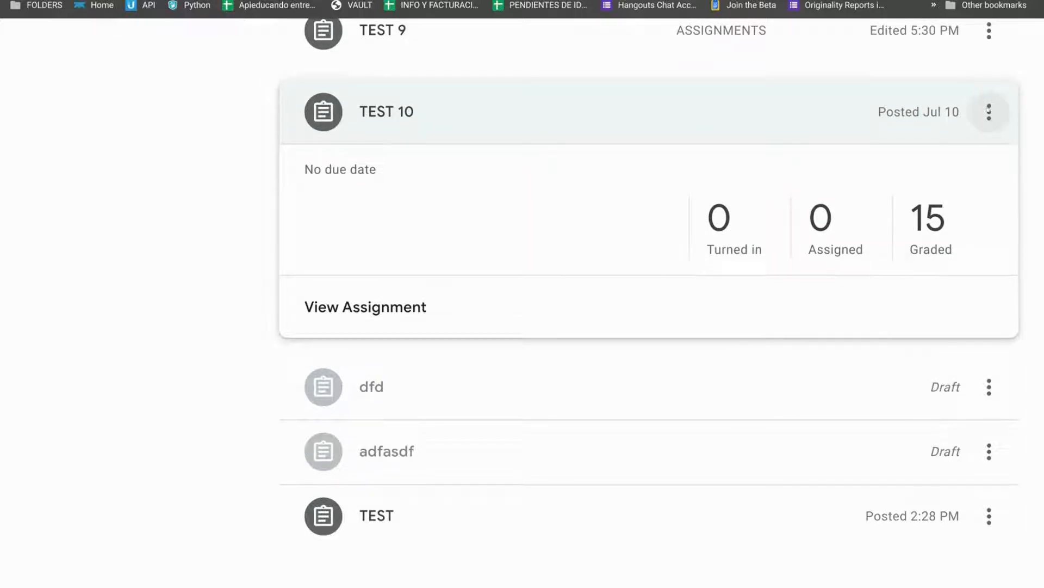
pyautogui.click(984, 117)
pyautogui.click(928, 147)
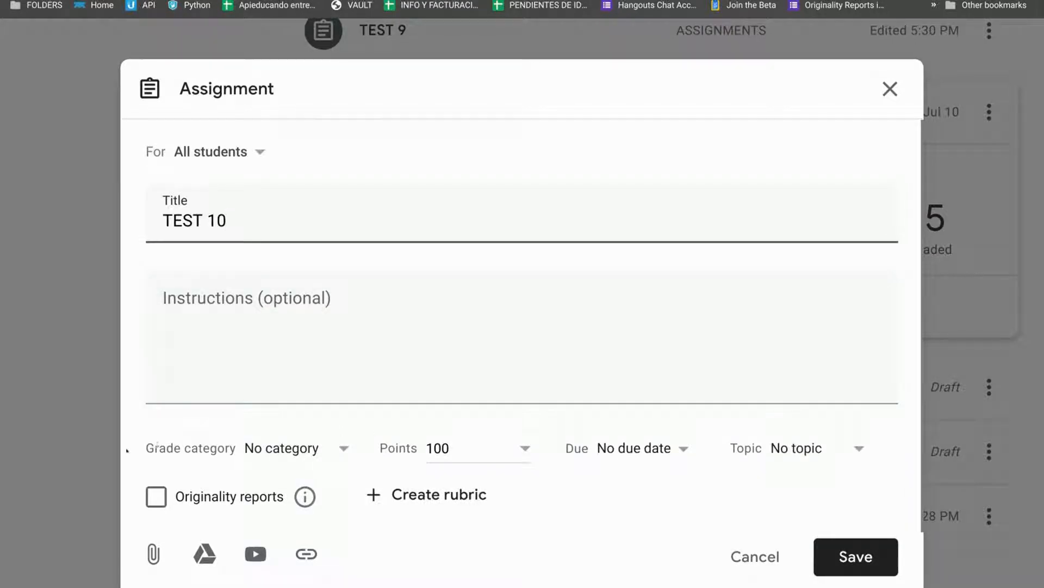
pyautogui.moveTo(145, 454); pyautogui.dragTo(212, 450)
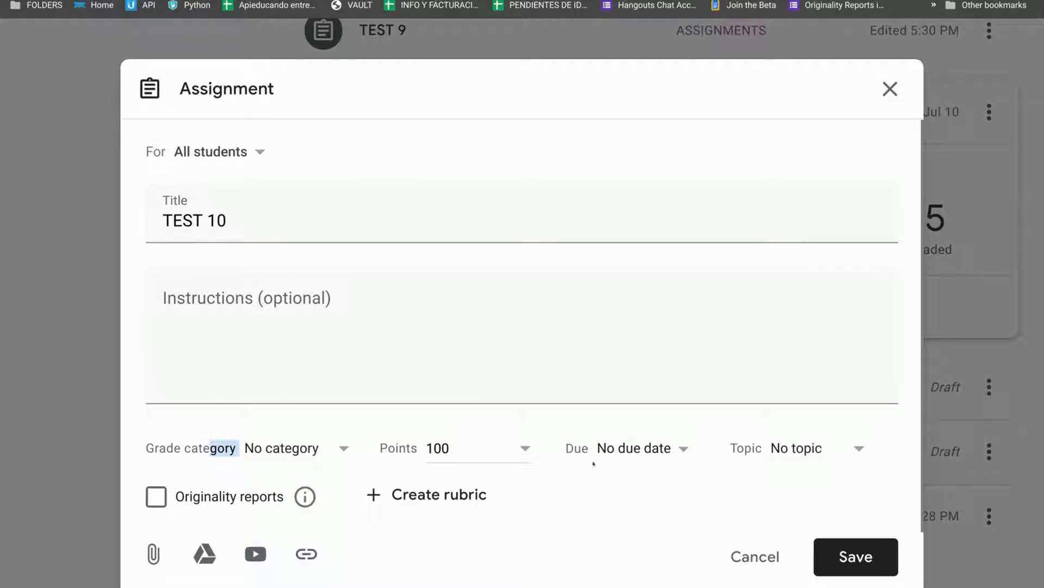
pyautogui.click(341, 455)
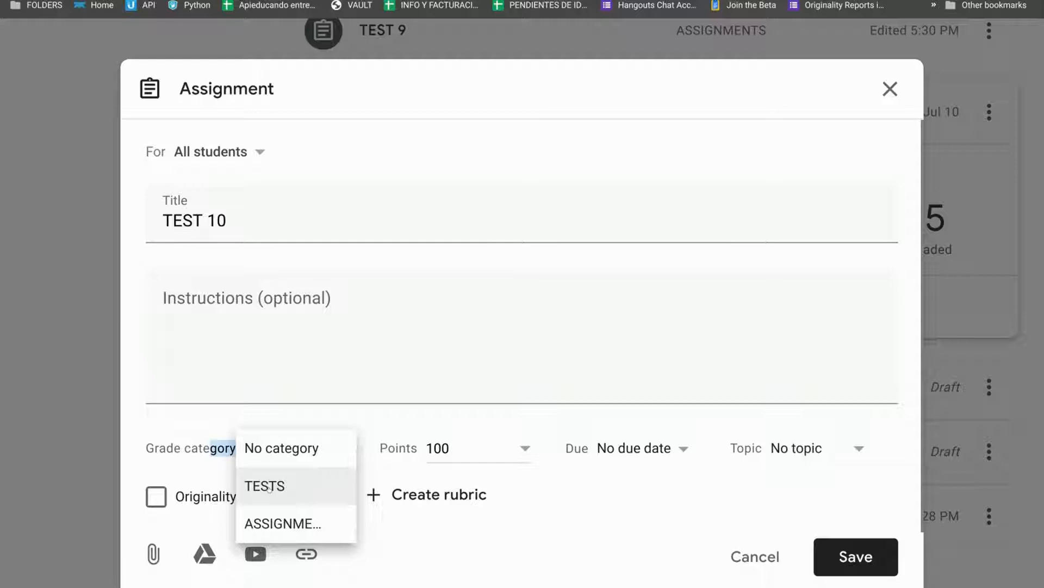
pyautogui.click(266, 523)
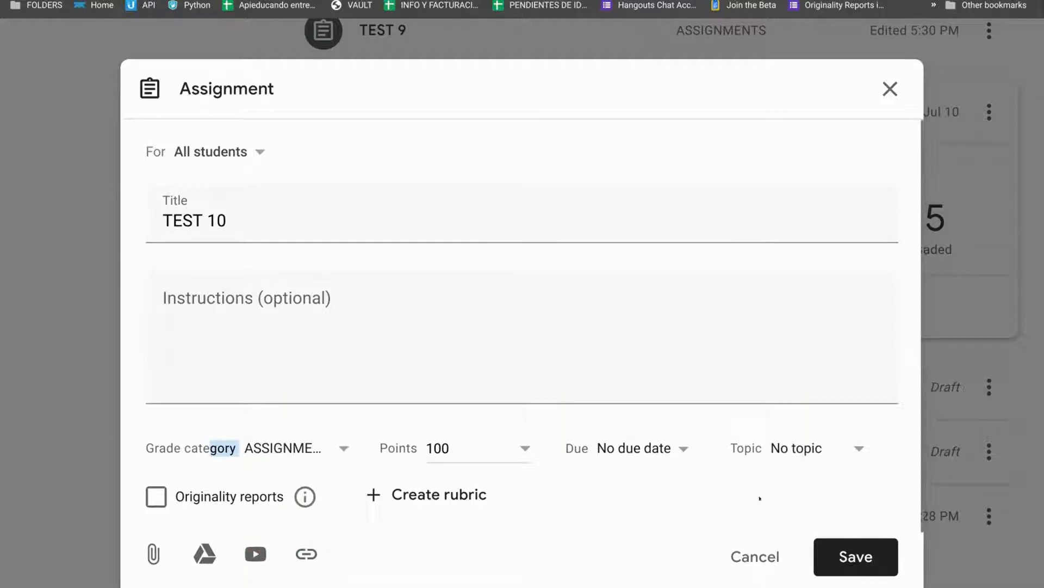
pyautogui.click(831, 551)
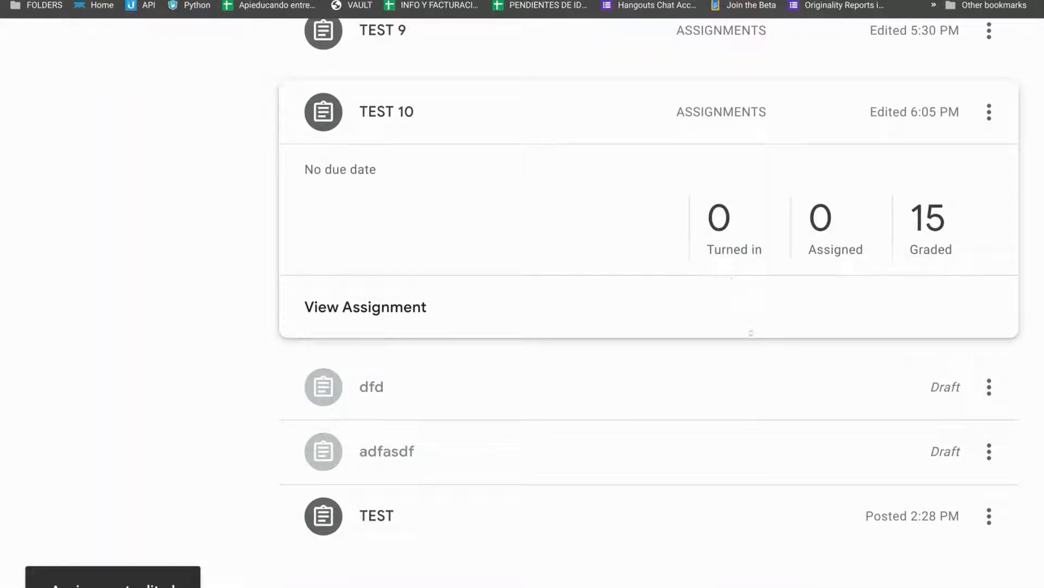
pyautogui.scroll(-4, 606, 425)
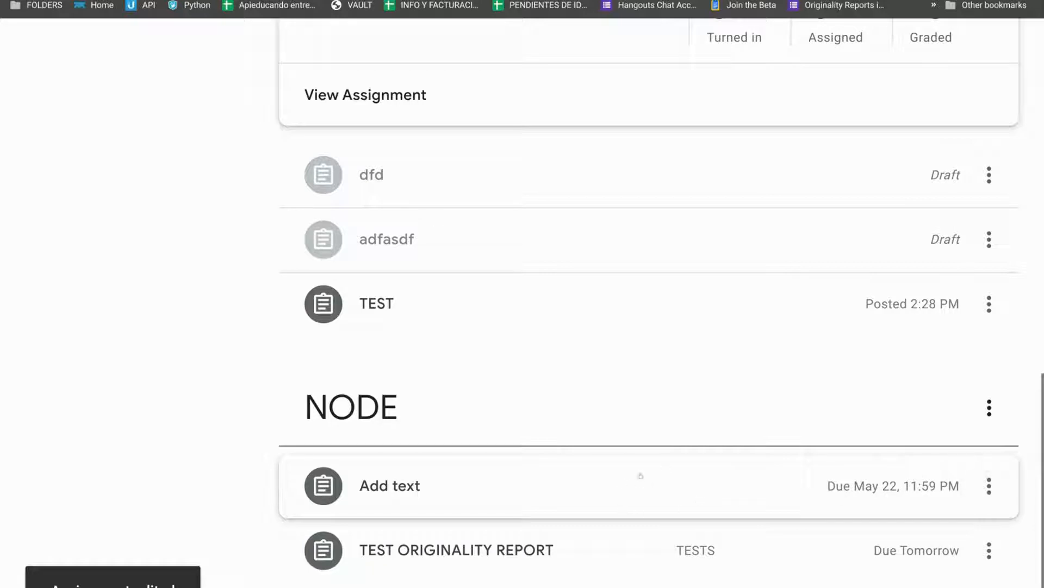
pyautogui.scroll(10, 641, 476)
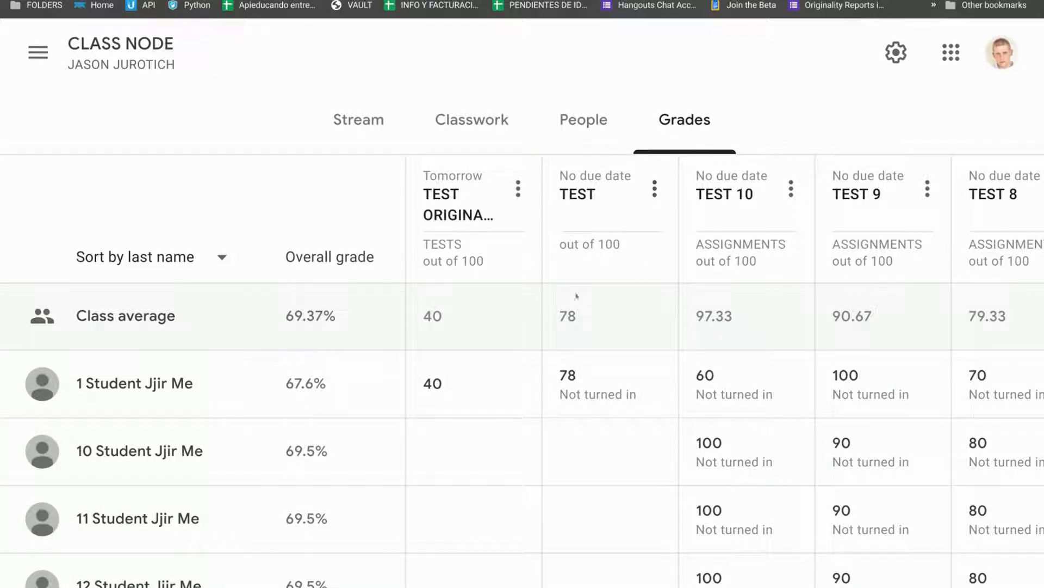
# Enter a grade of 100 for the first student on the TEST assignment and return it.
pyautogui.click(584, 375)
pyautogui.press('BackSpace')
pyautogui.press('BackSpace')
pyautogui.write('100')
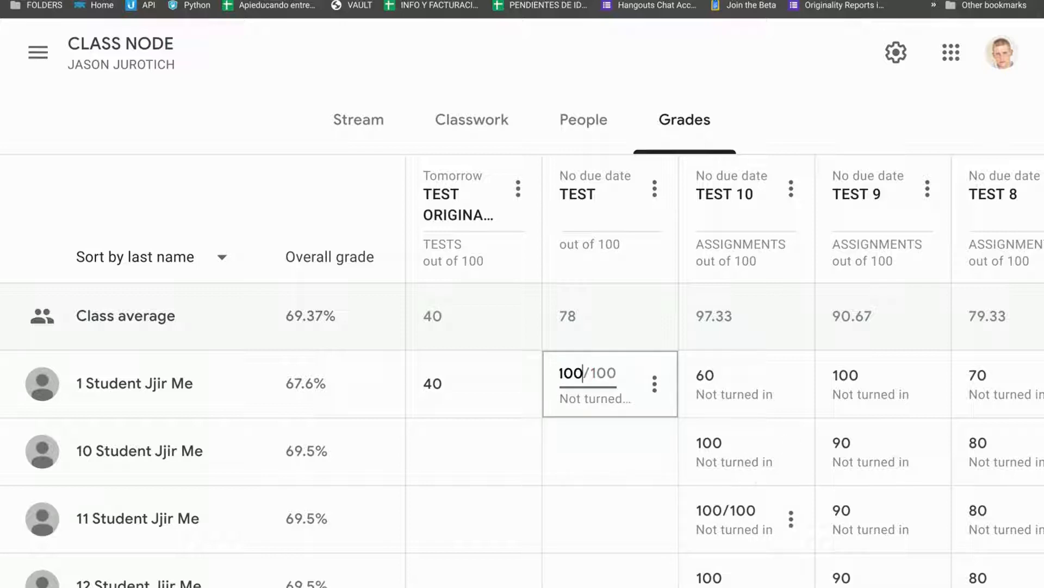
pyautogui.click(655, 384)
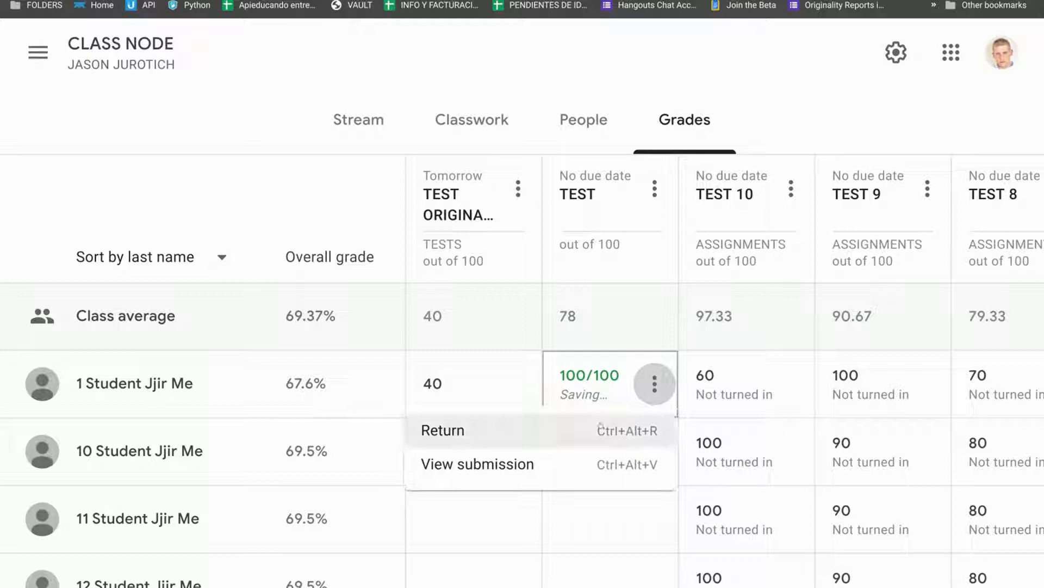
pyautogui.click(453, 435)
pyautogui.click(673, 451)
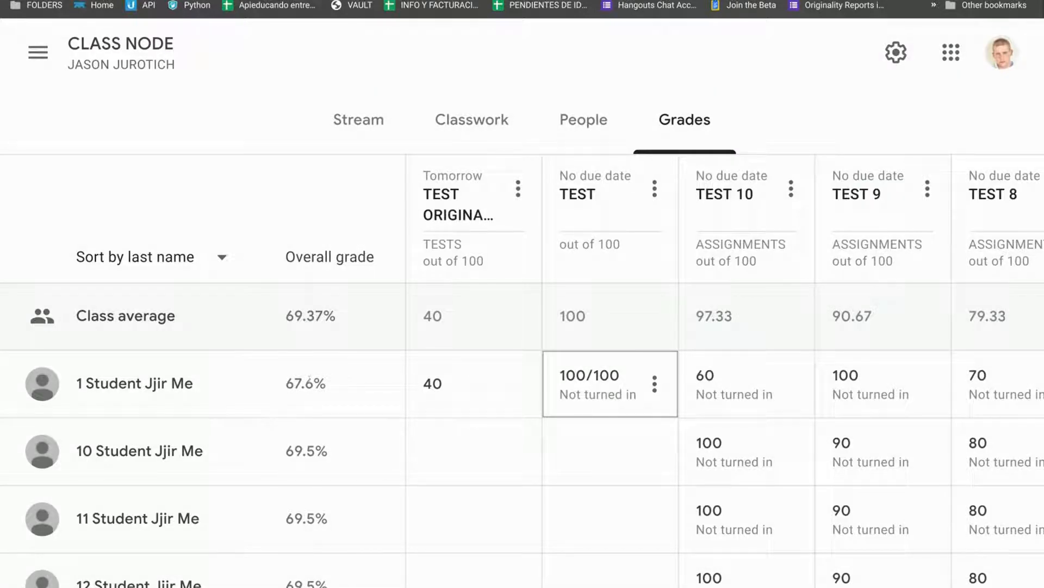
# Change the first student's TEST 10 grade to 100 and return it to the student.
pyautogui.doubleClick(759, 243)
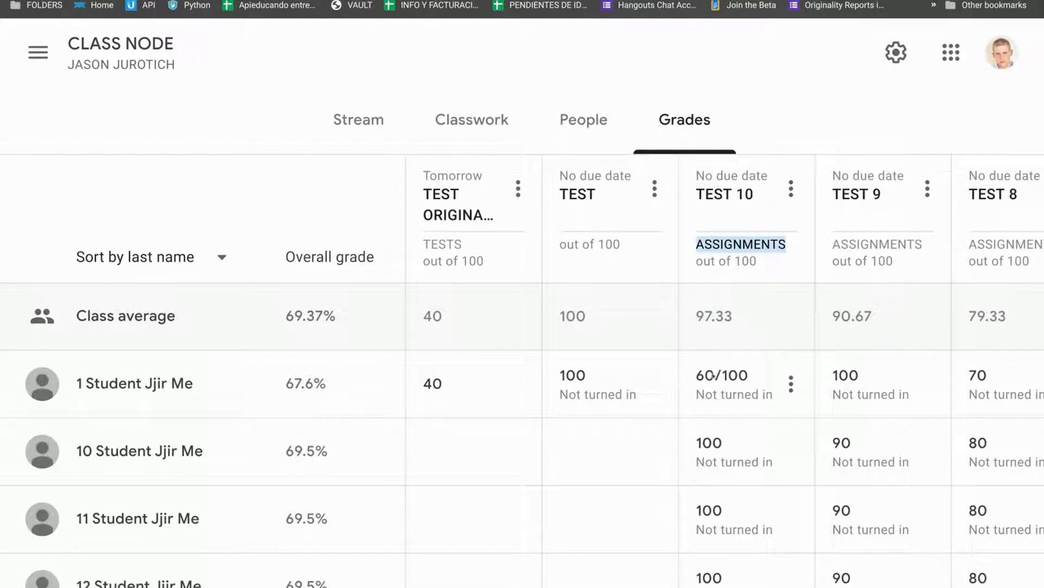
pyautogui.click(713, 376)
pyautogui.press('BackSpace')
pyautogui.write('100')
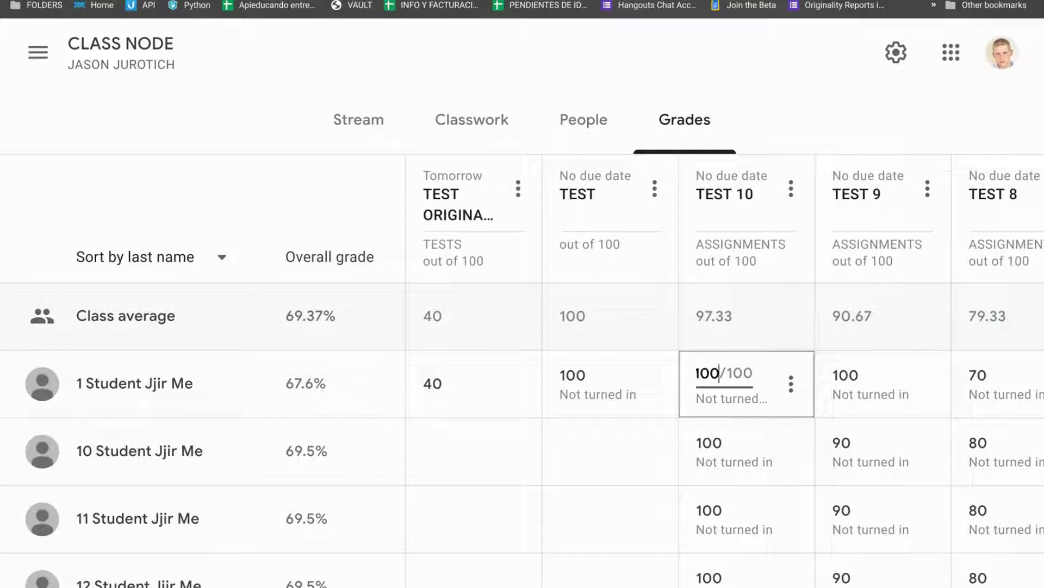
pyautogui.click(791, 383)
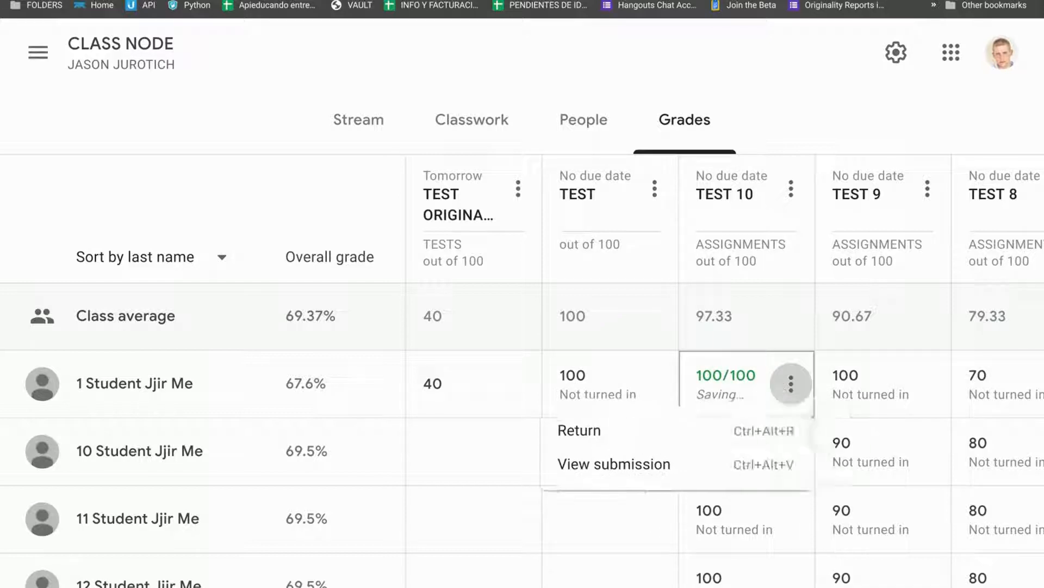
pyautogui.click(612, 432)
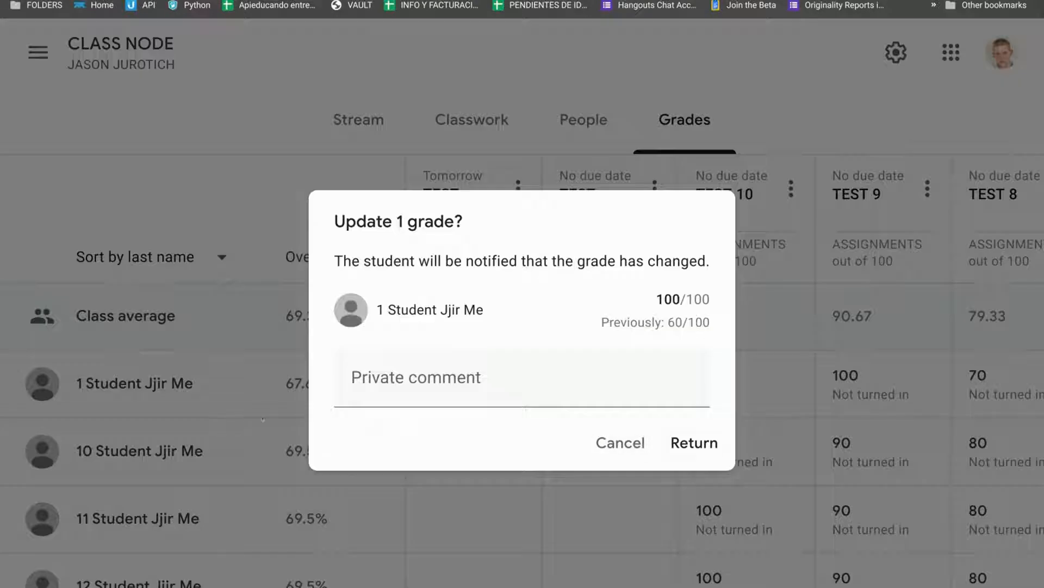
pyautogui.click(700, 449)
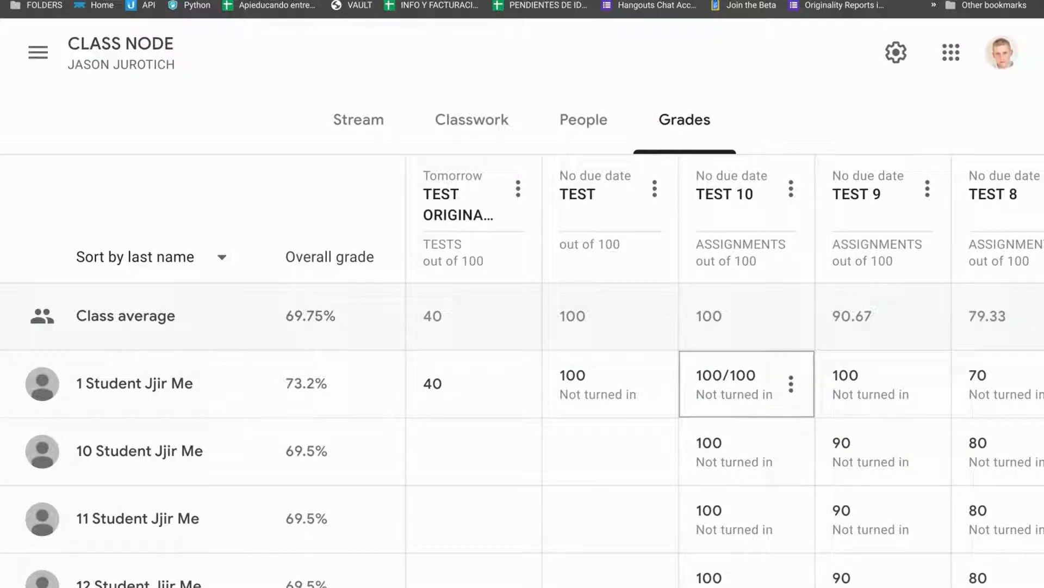
# Open the student's own view of their work in the class to examine grades and categories.
pyautogui.hscroll(5, 755, 396)
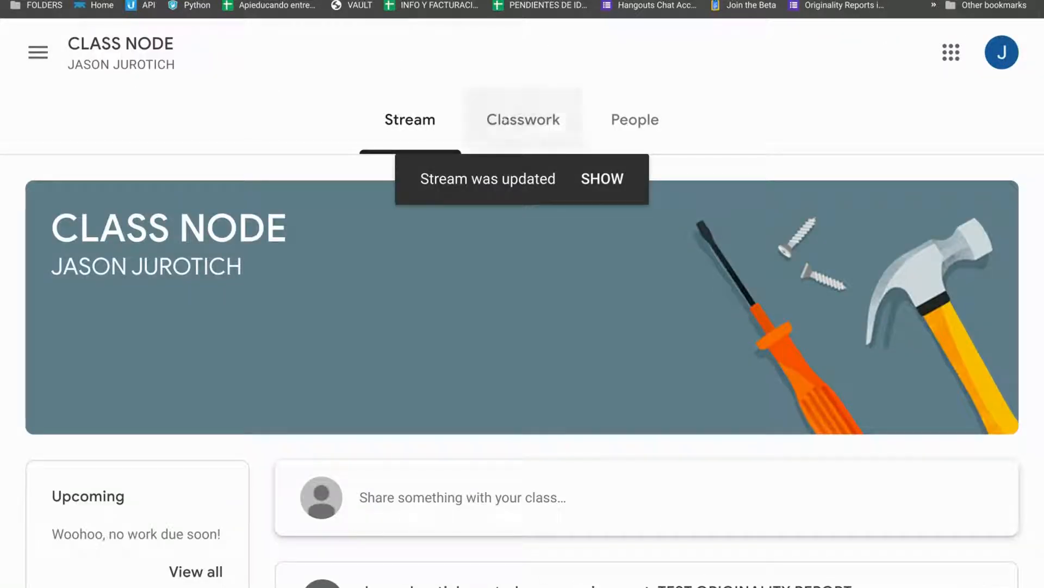
pyautogui.click(505, 124)
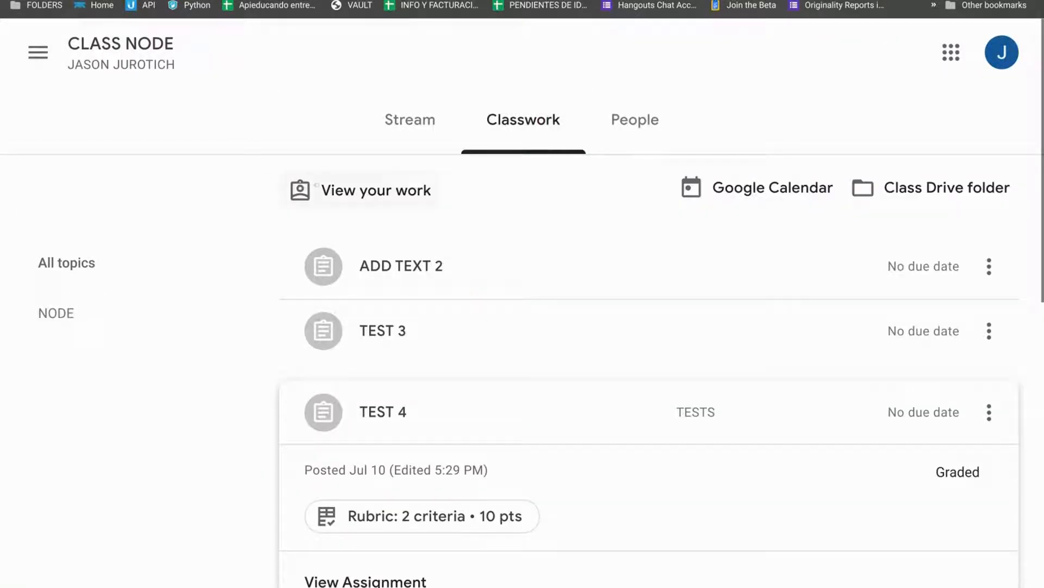
pyautogui.click(390, 196)
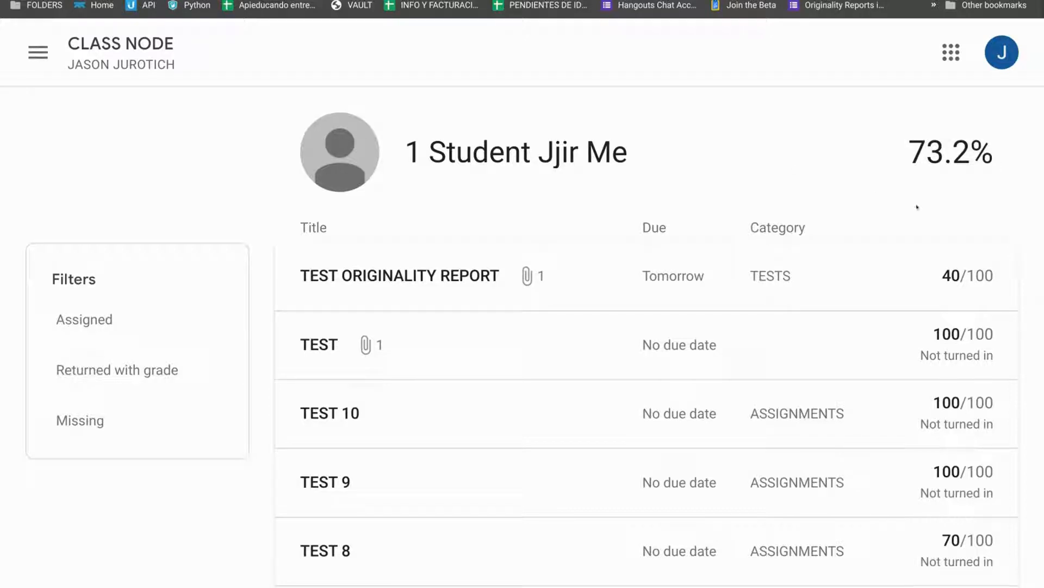
pyautogui.scroll(-3, 882, 187)
pyautogui.scroll(2, 882, 185)
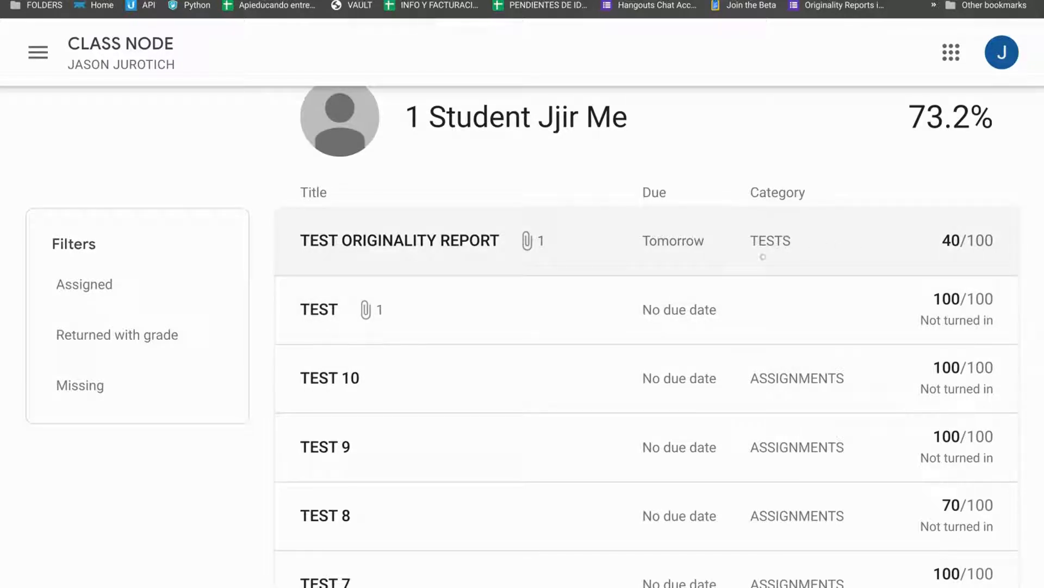
# Switch back to the gradebook and start entering a grade for the second student on TEST.
pyautogui.hotkey('ctrl', 'Tab')
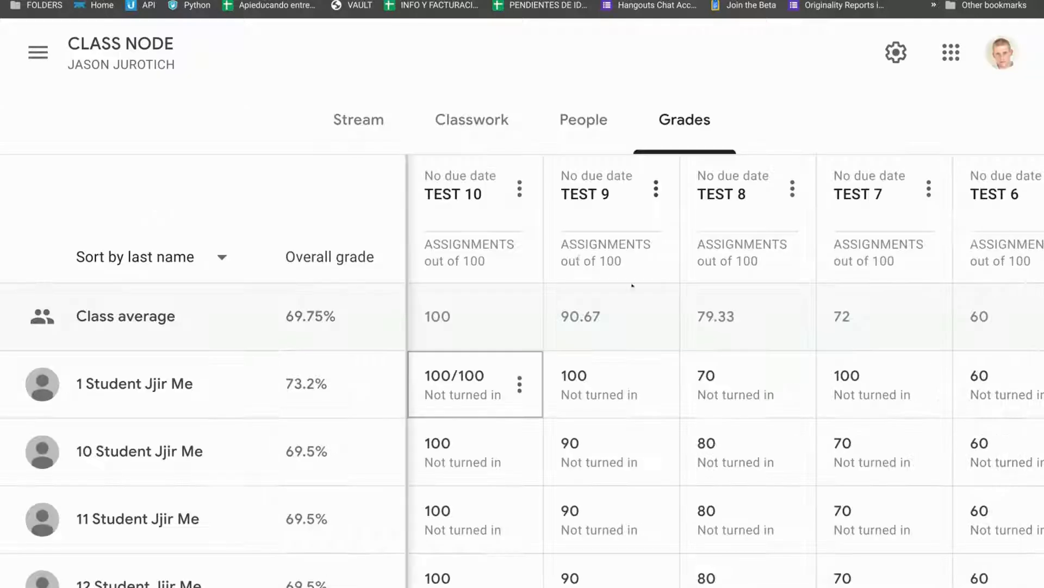
pyautogui.hscroll(4, 583, 293)
pyautogui.hscroll(-4, 584, 293)
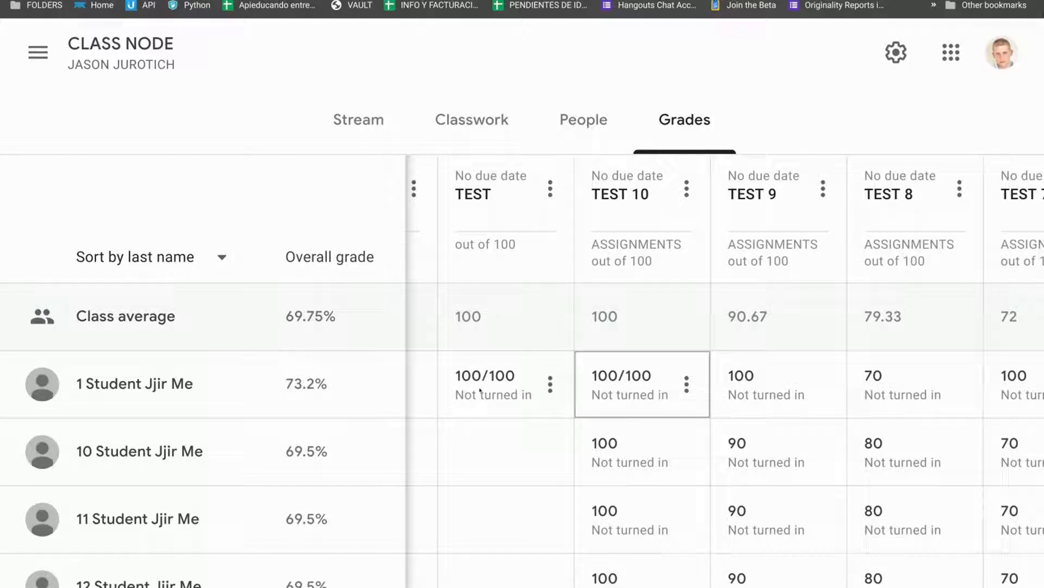
pyautogui.hscroll(5, 697, 384)
pyautogui.hscroll(-6, 697, 384)
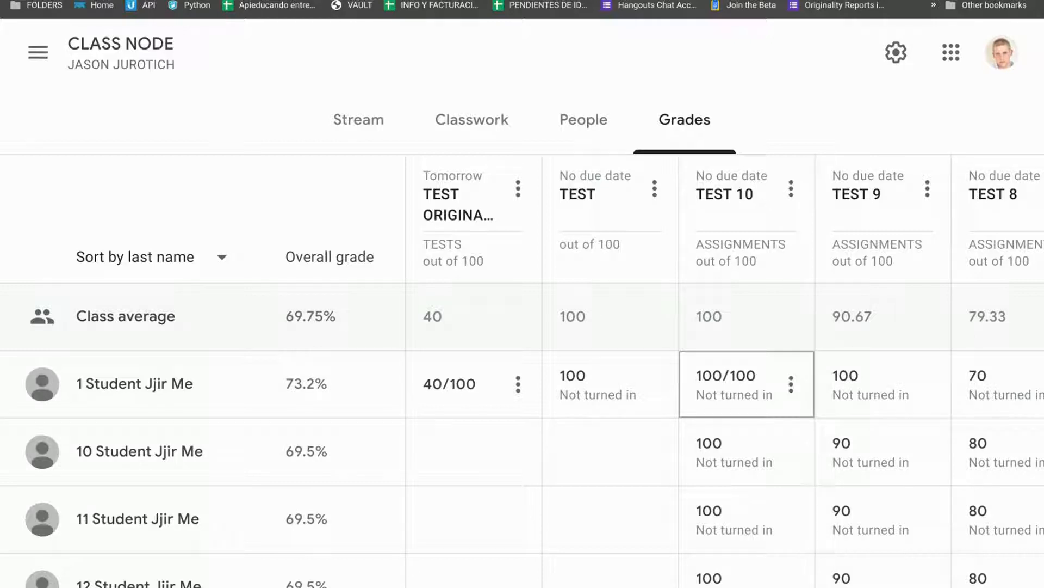
pyautogui.press('Return')
pyautogui.click(598, 472)
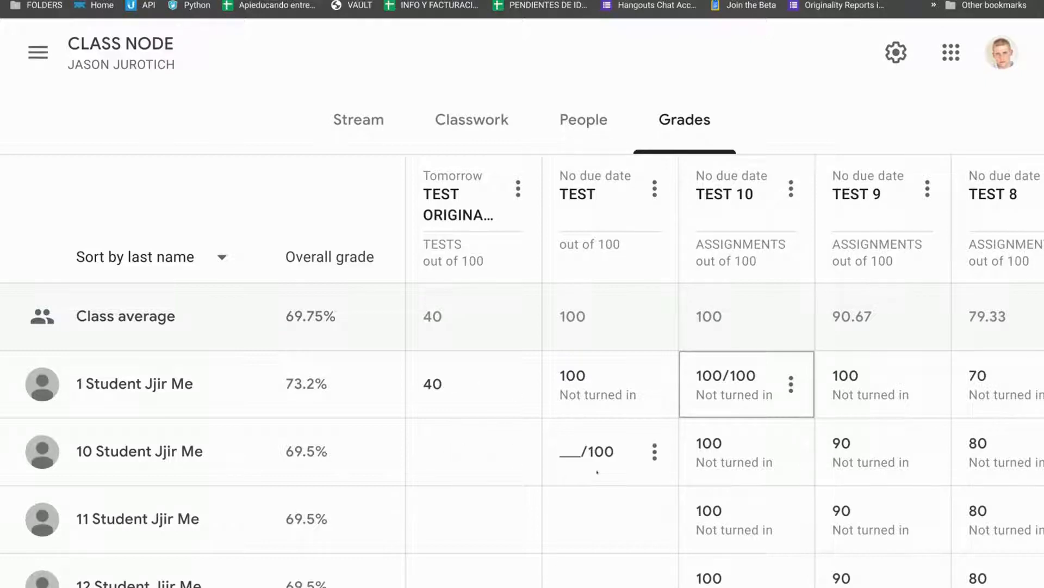